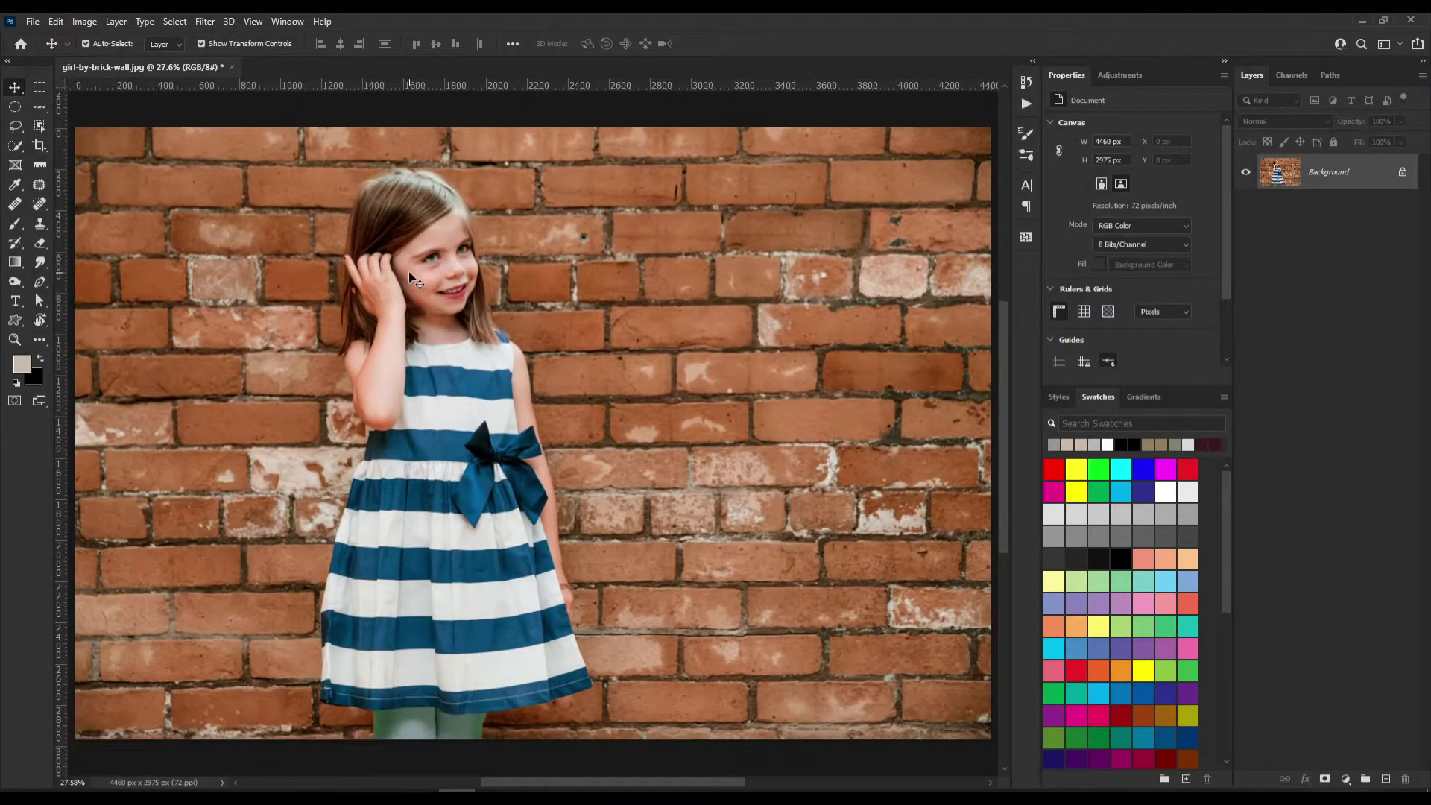
Unlock the Background photo layer and duplicate it as Layer 0 copy.
{"action": "scroll", "coordinate": [410, 271], "scroll_direction": "up", "scroll_amount": 3}
{"action": "scroll", "coordinate": [542, 286], "scroll_direction": "down", "scroll_amount": 3}
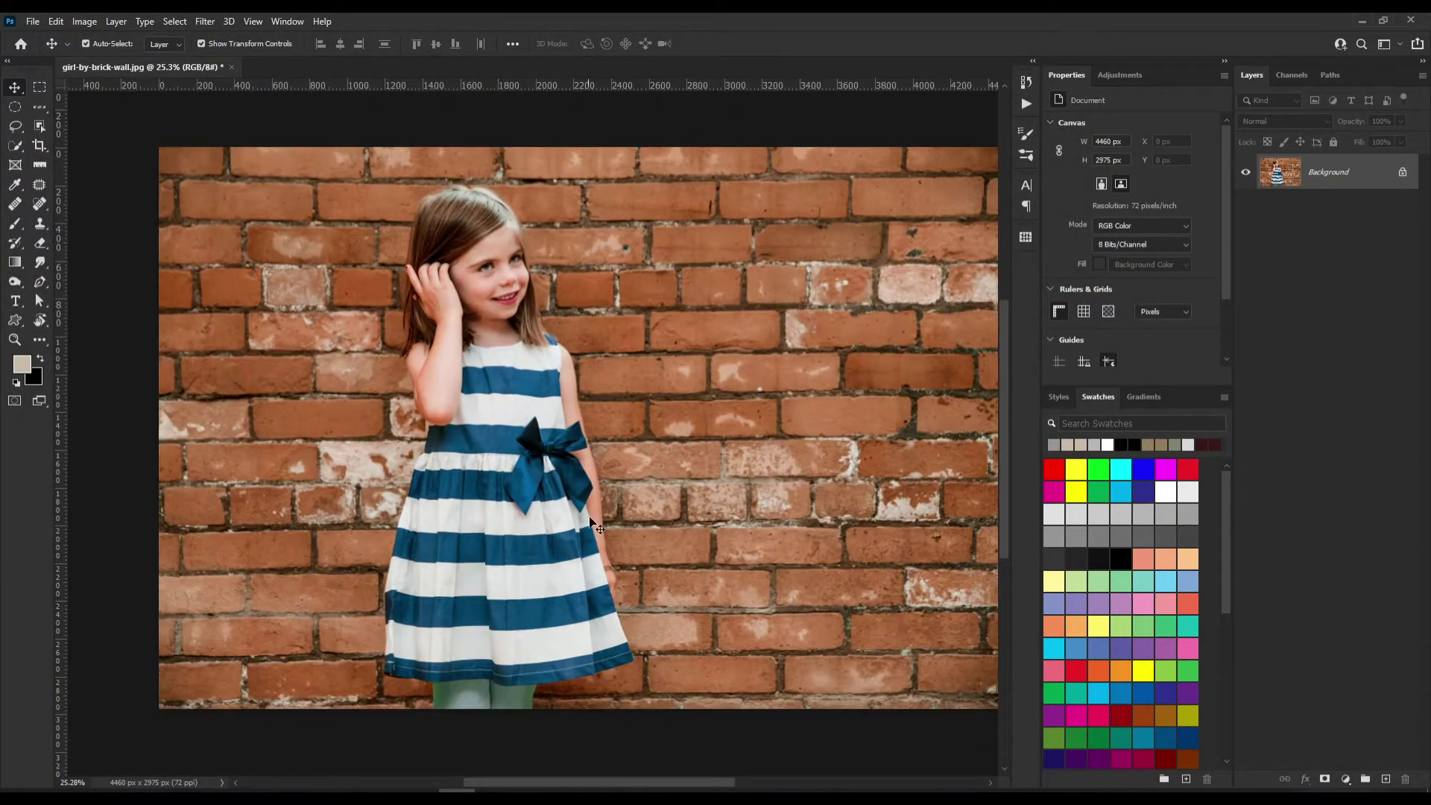
{"action": "left_click", "coordinate": [1402, 172]}
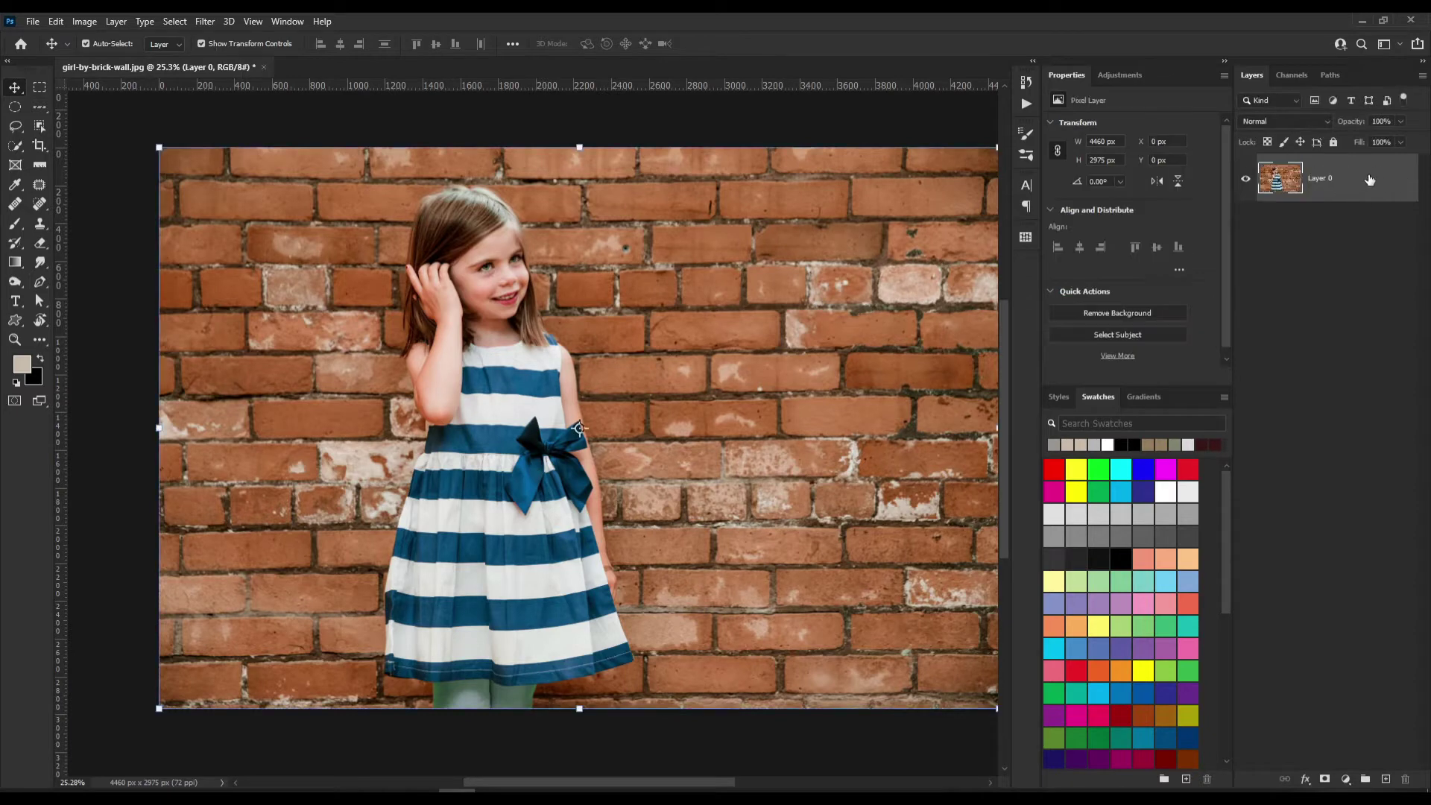
{"action": "left_click_drag", "start_coordinate": [1341, 190], "coordinate": [1385, 778]}
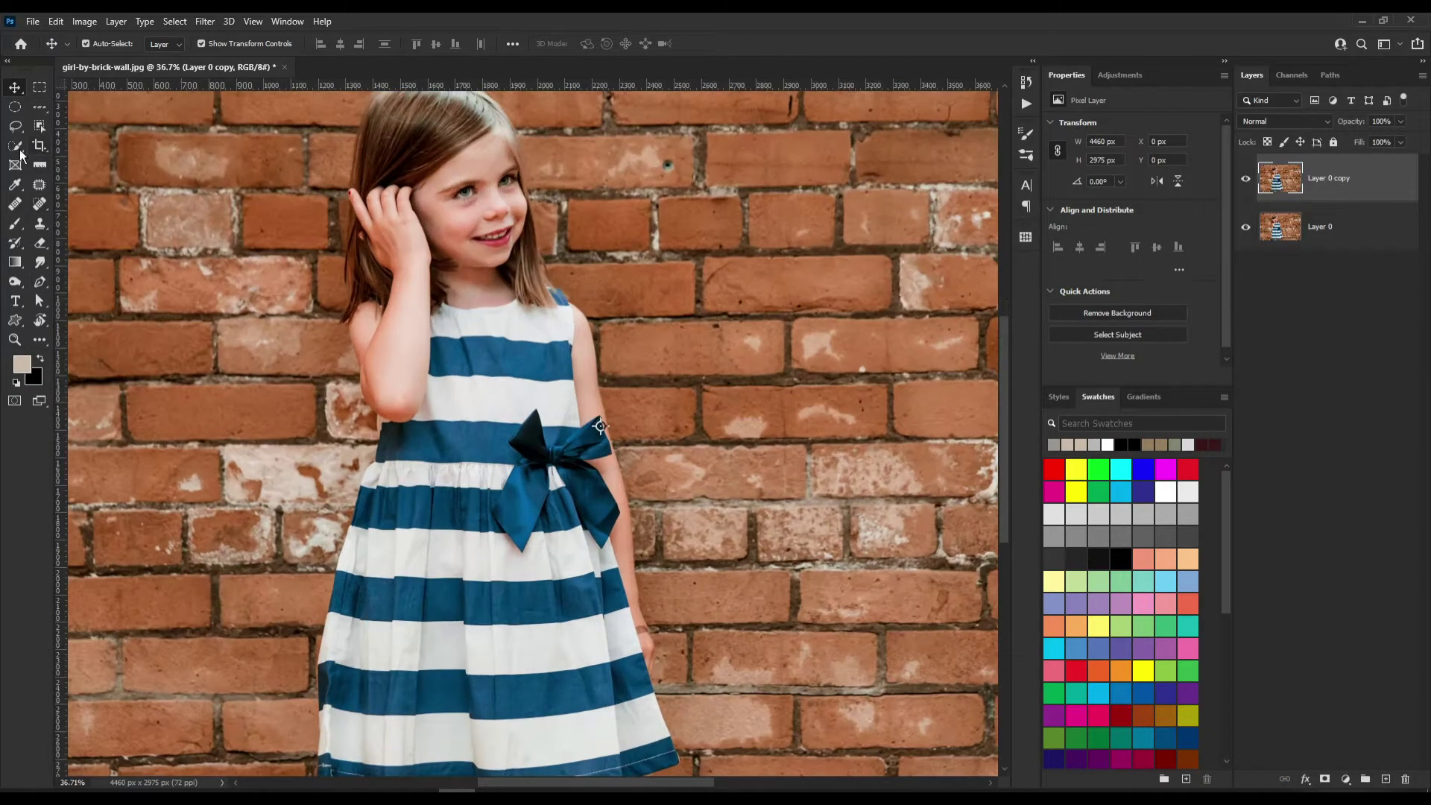
Quick-select the girl's whole striped dress and subtract her green legs.
{"action": "left_click", "coordinate": [15, 145]}
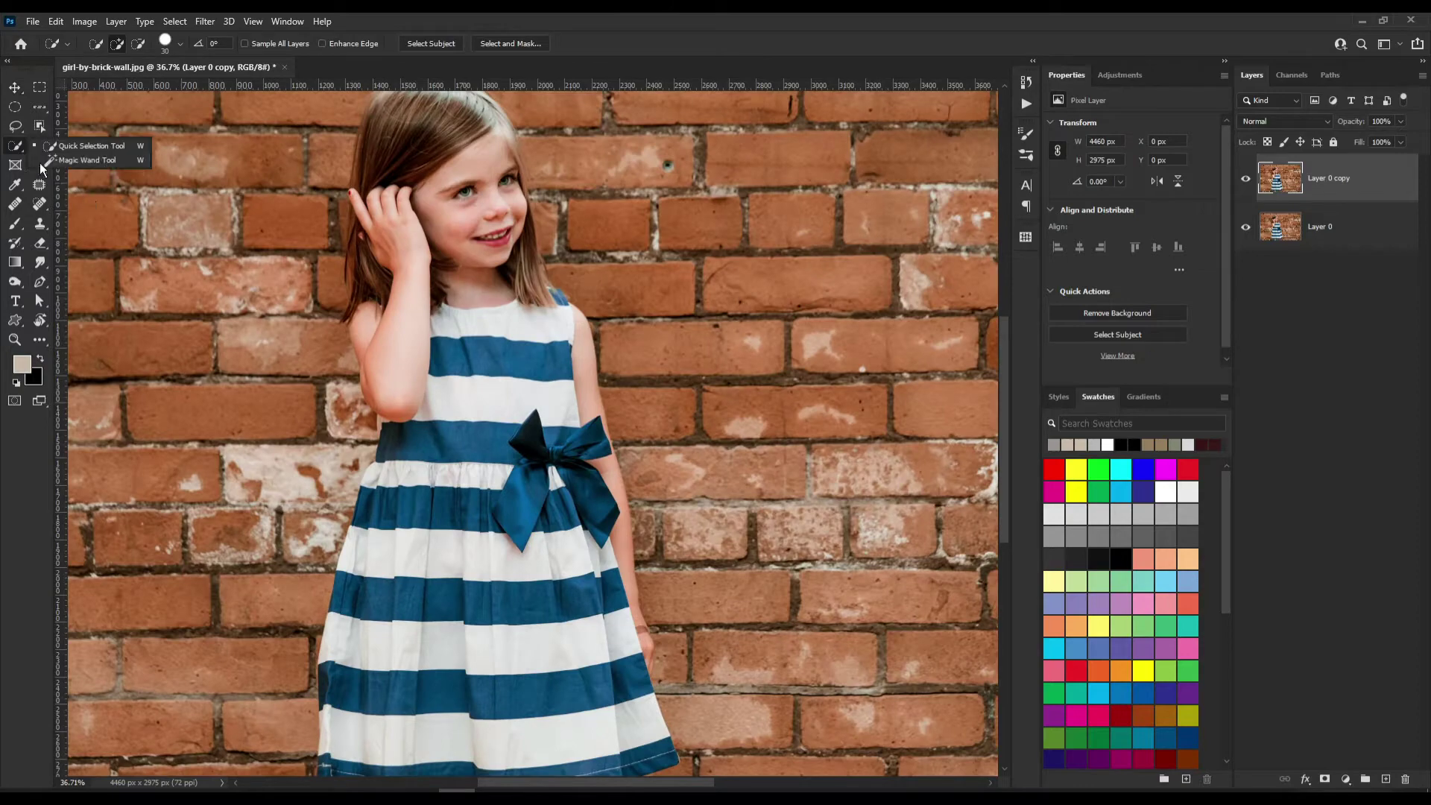
{"action": "left_click", "coordinate": [82, 146]}
{"action": "scroll", "coordinate": [568, 349], "scroll_direction": "down", "scroll_amount": 1}
{"action": "scroll", "coordinate": [568, 348], "scroll_direction": "up", "scroll_amount": 2}
{"action": "scroll", "coordinate": [568, 348], "scroll_direction": "up", "scroll_amount": 1}
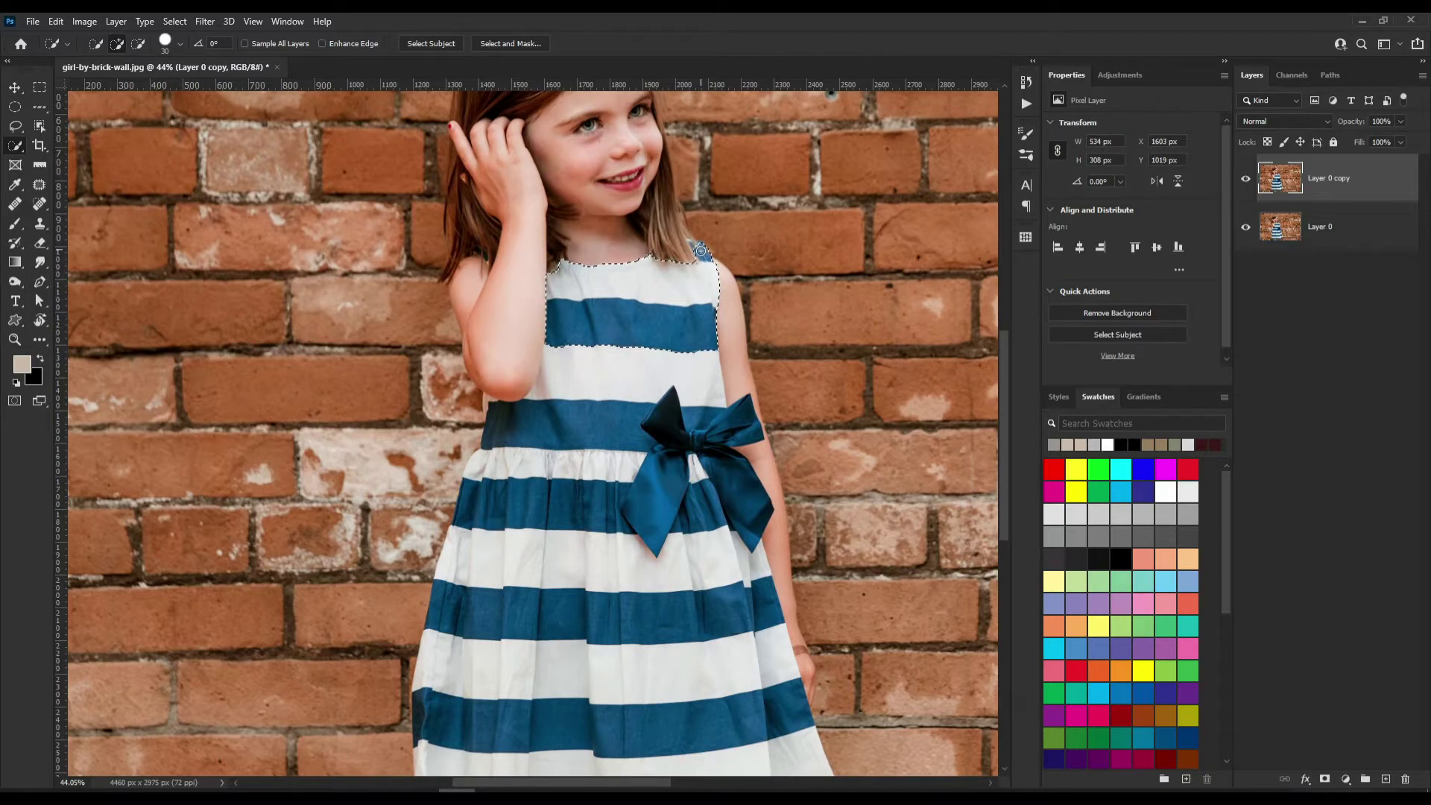
{"action": "scroll", "coordinate": [683, 314], "scroll_direction": "down", "scroll_amount": 2}
{"action": "left_click_drag", "start_coordinate": [671, 201], "coordinate": [759, 200]}
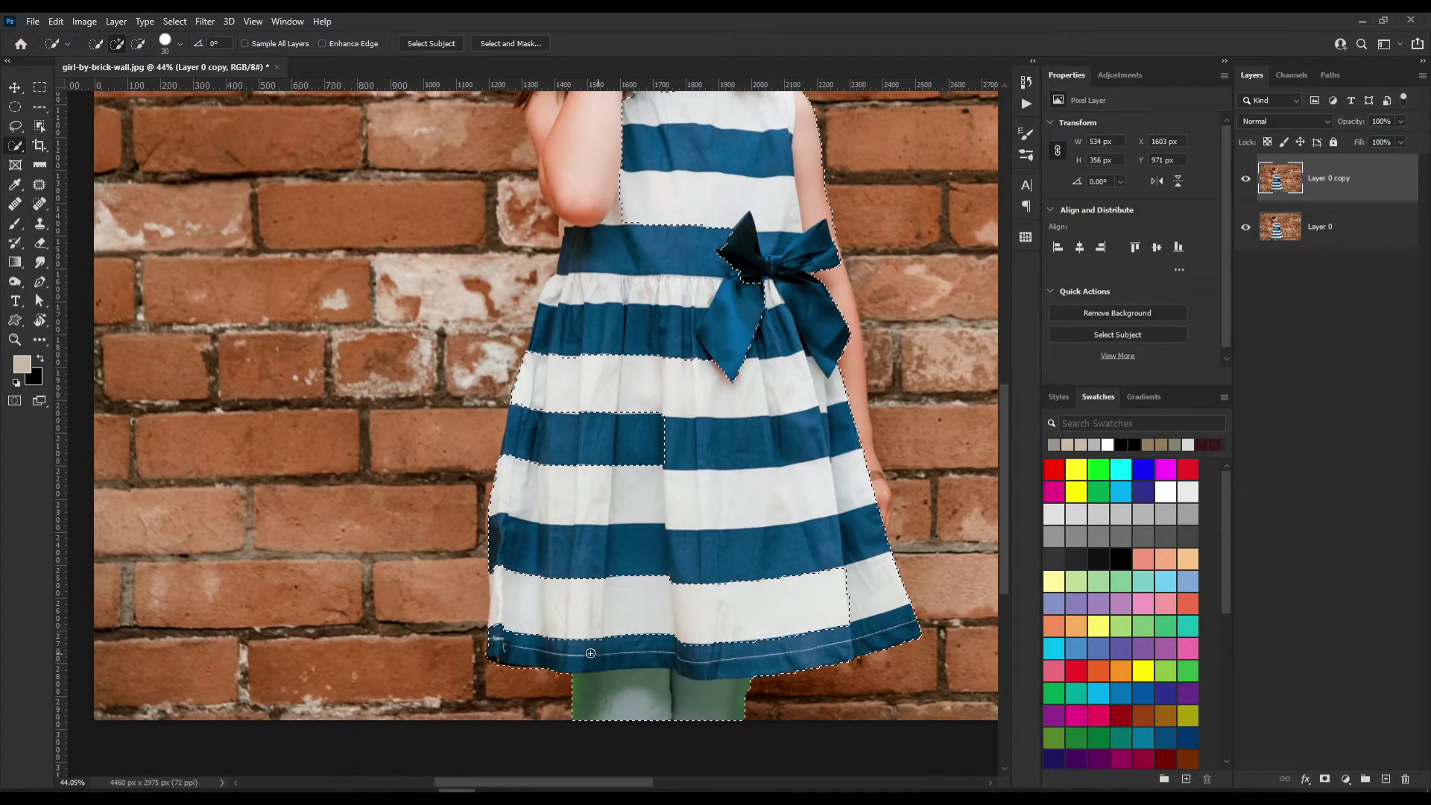
{"action": "left_click_drag", "start_coordinate": [590, 653], "coordinate": [566, 306]}
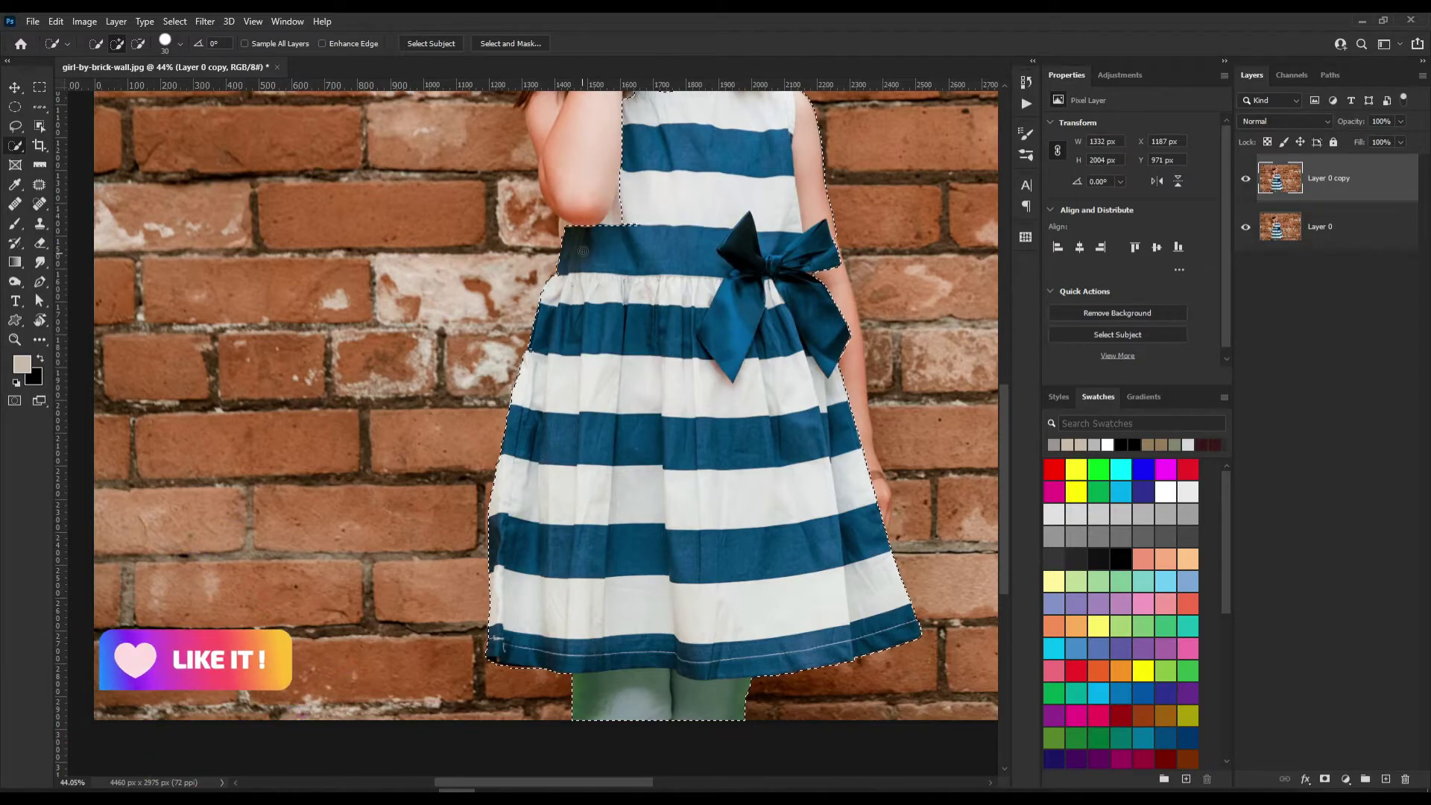
{"action": "scroll", "coordinate": [670, 566], "scroll_direction": "up", "scroll_amount": 3}
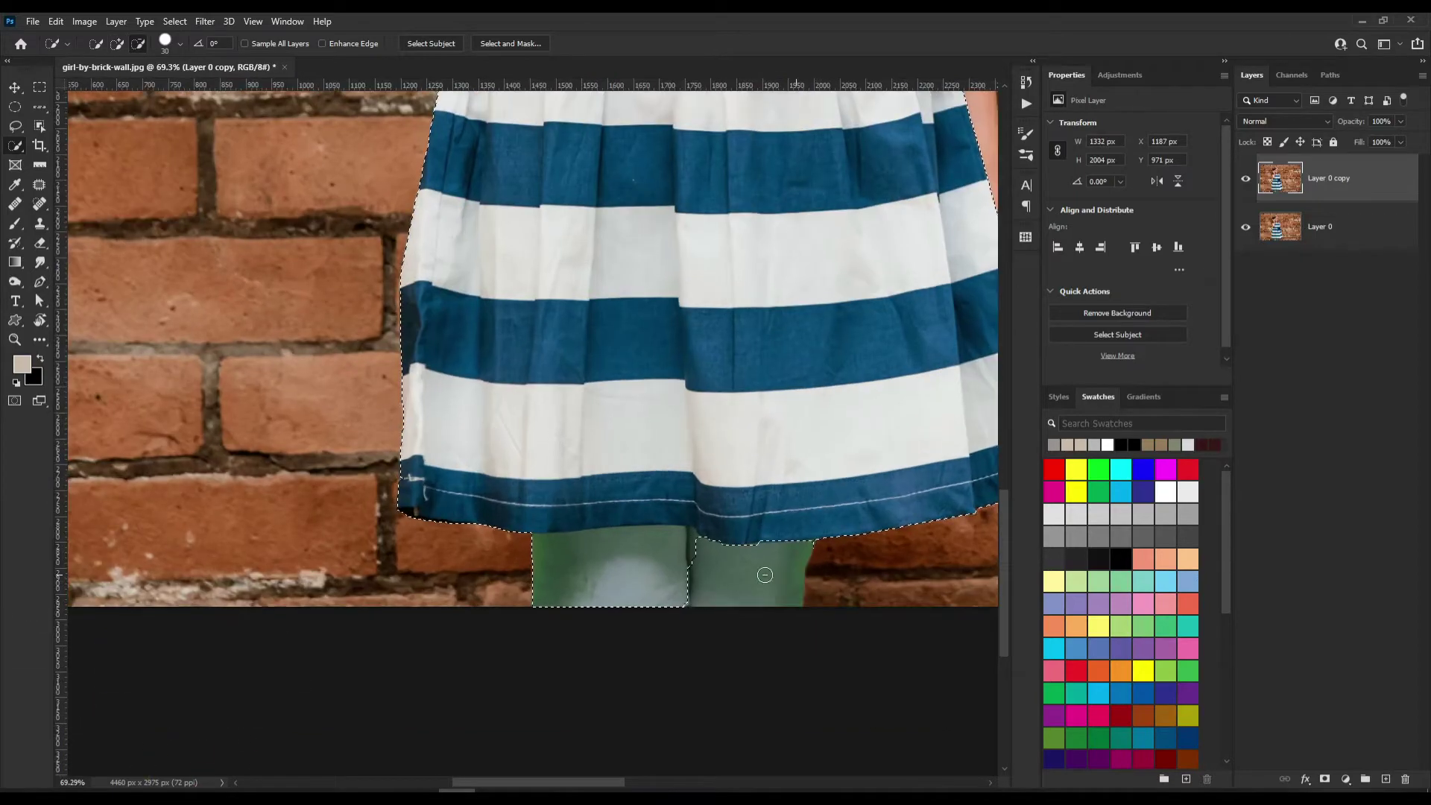
{"action": "left_click_drag", "start_coordinate": [765, 575], "coordinate": [581, 575]}
Refine the selection edges at the hair, shoulder and arm so only the dress remains.
{"action": "scroll", "coordinate": [688, 536], "scroll_direction": "up", "scroll_amount": 5}
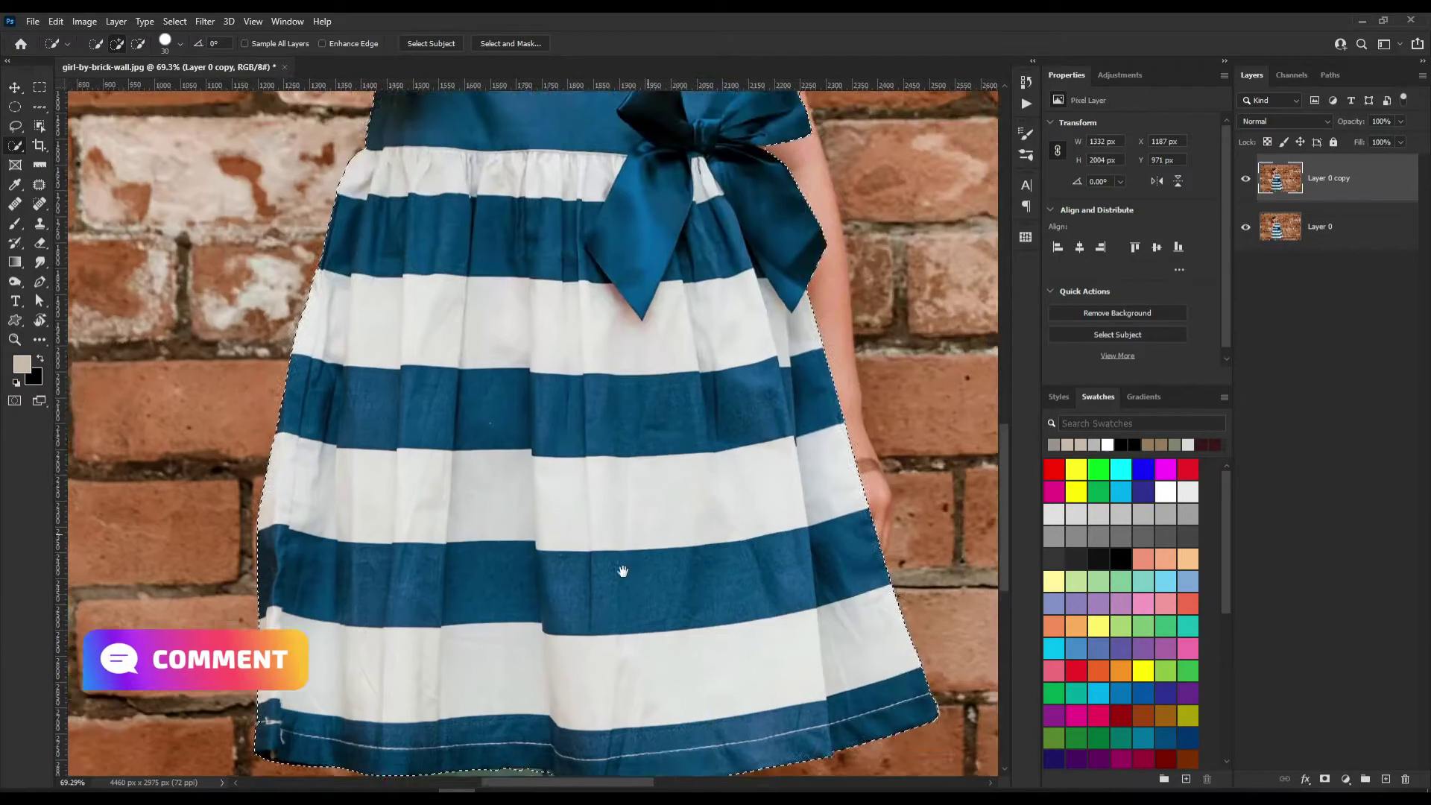
{"action": "scroll", "coordinate": [745, 346], "scroll_direction": "up", "scroll_amount": 2}
{"action": "scroll", "coordinate": [745, 346], "scroll_direction": "up", "scroll_amount": 3}
{"action": "scroll", "coordinate": [745, 346], "scroll_direction": "up", "scroll_amount": 5}
{"action": "scroll", "coordinate": [775, 402], "scroll_direction": "up", "scroll_amount": 1}
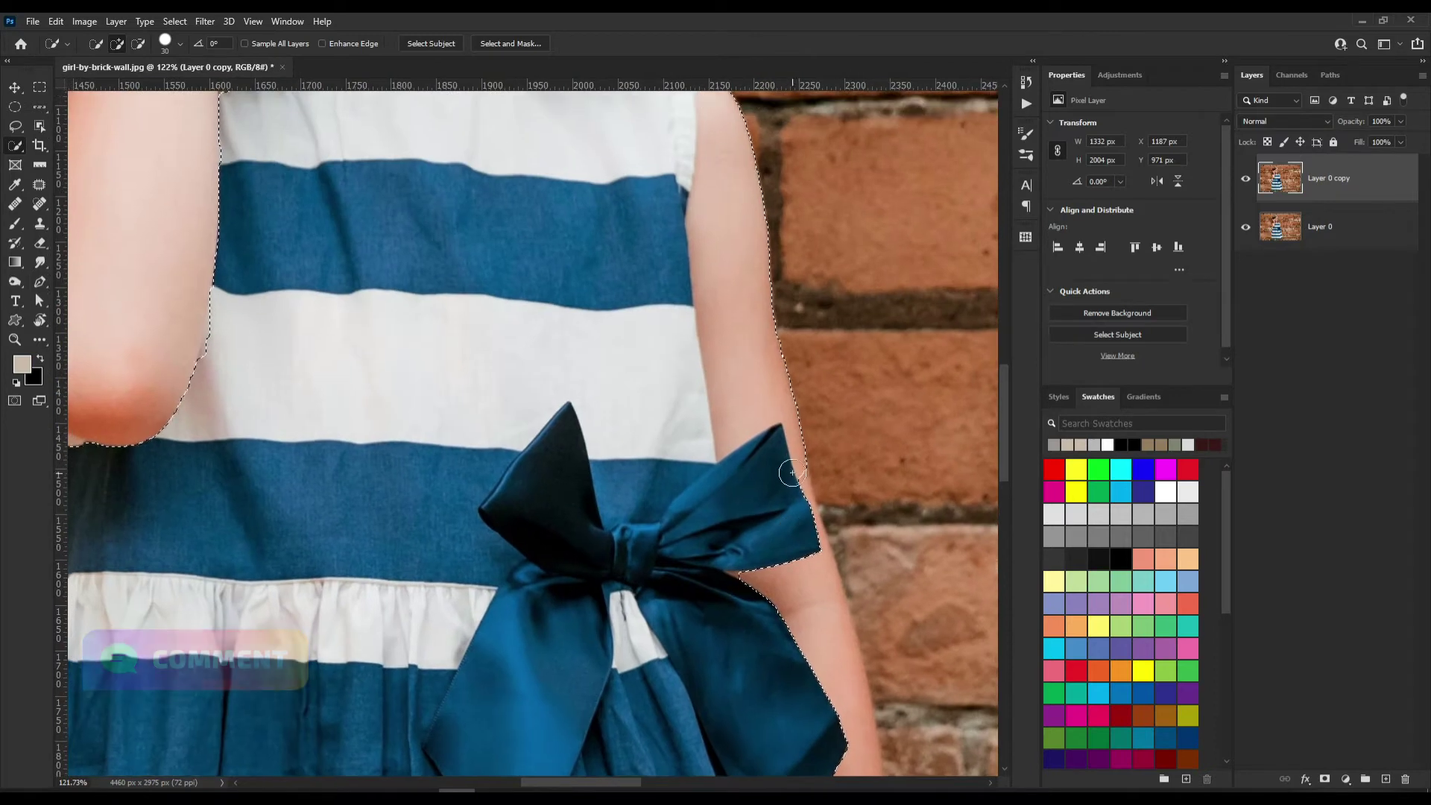
{"action": "scroll", "coordinate": [762, 365], "scroll_direction": "up", "scroll_amount": 3}
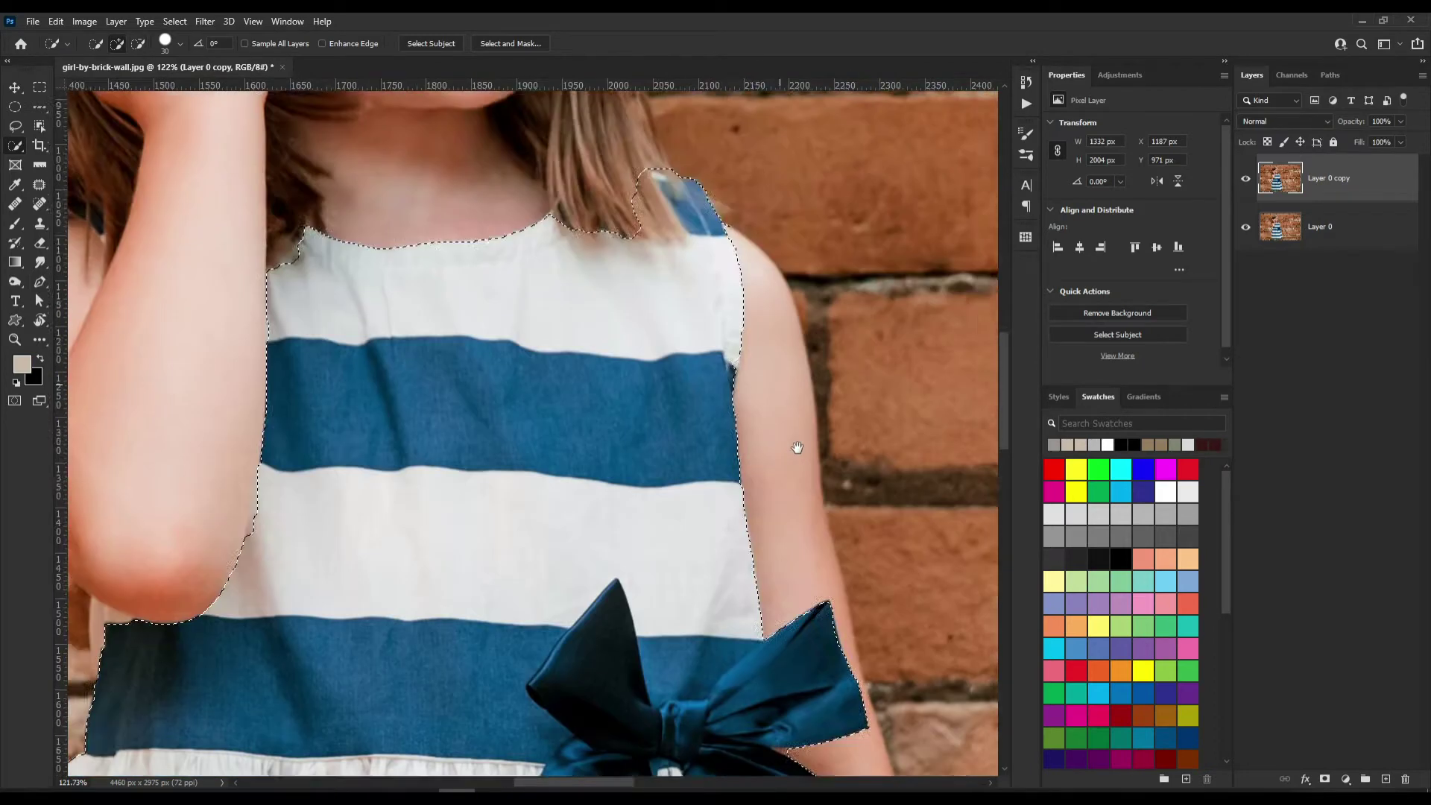
{"action": "scroll", "coordinate": [796, 447], "scroll_direction": "up", "scroll_amount": 3}
{"action": "scroll", "coordinate": [680, 313], "scroll_direction": "up", "scroll_amount": 1}
{"action": "scroll", "coordinate": [650, 316], "scroll_direction": "down", "scroll_amount": 3}
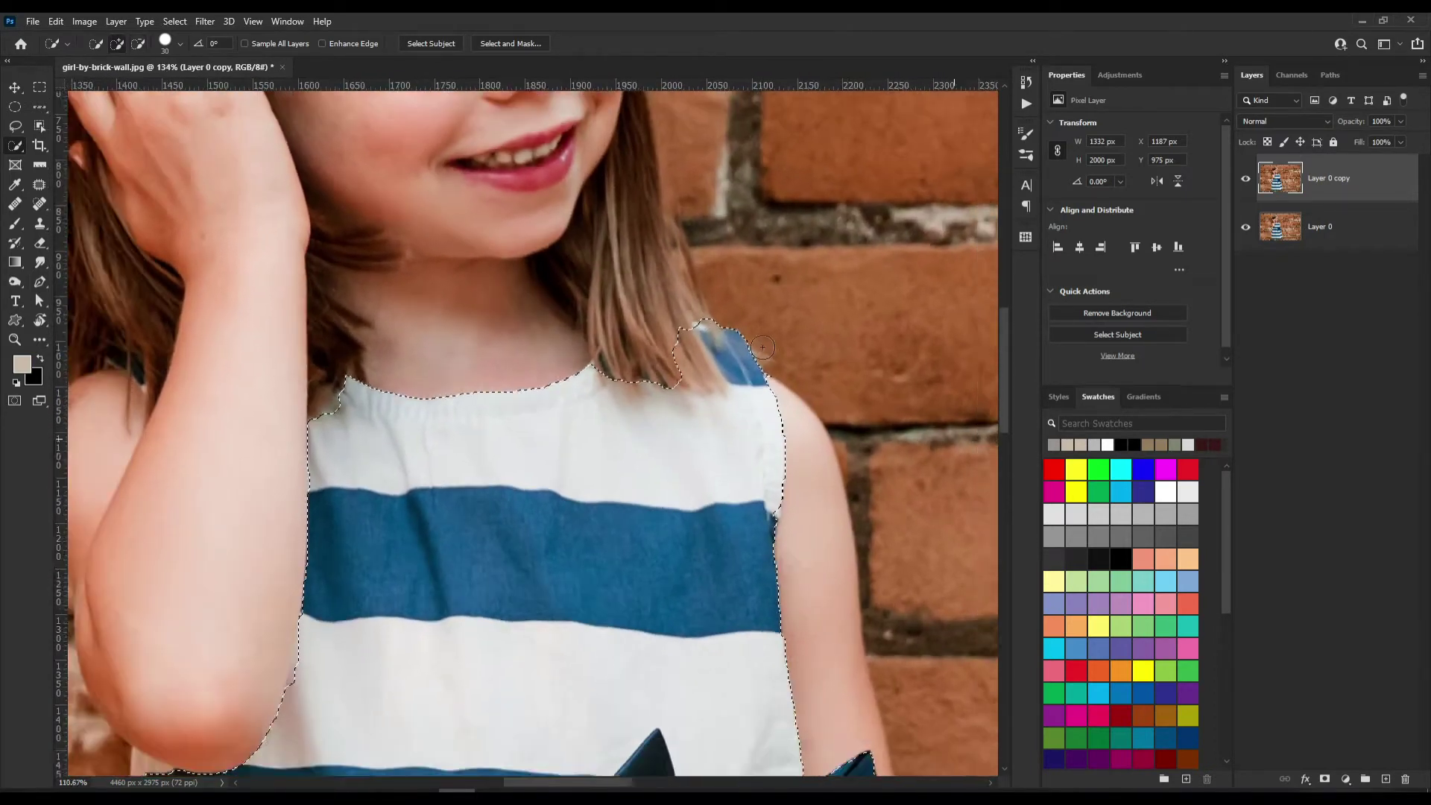
{"action": "scroll", "coordinate": [598, 435], "scroll_direction": "up", "scroll_amount": 1}
{"action": "scroll", "coordinate": [581, 447], "scroll_direction": "down", "scroll_amount": 2}
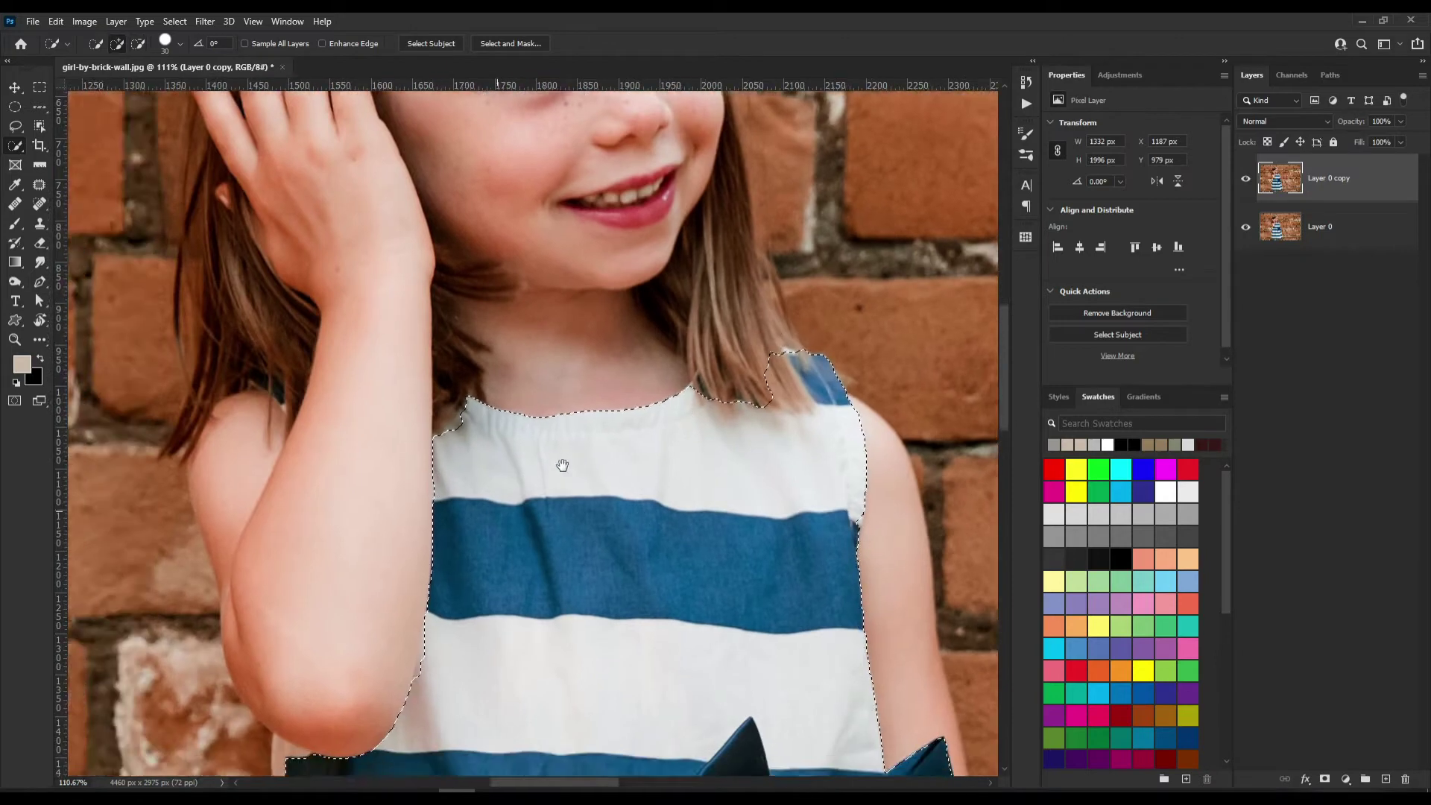
{"action": "scroll", "coordinate": [708, 373], "scroll_direction": "left", "scroll_amount": 3}
{"action": "left_click_drag", "start_coordinate": [823, 299], "coordinate": [814, 288]}
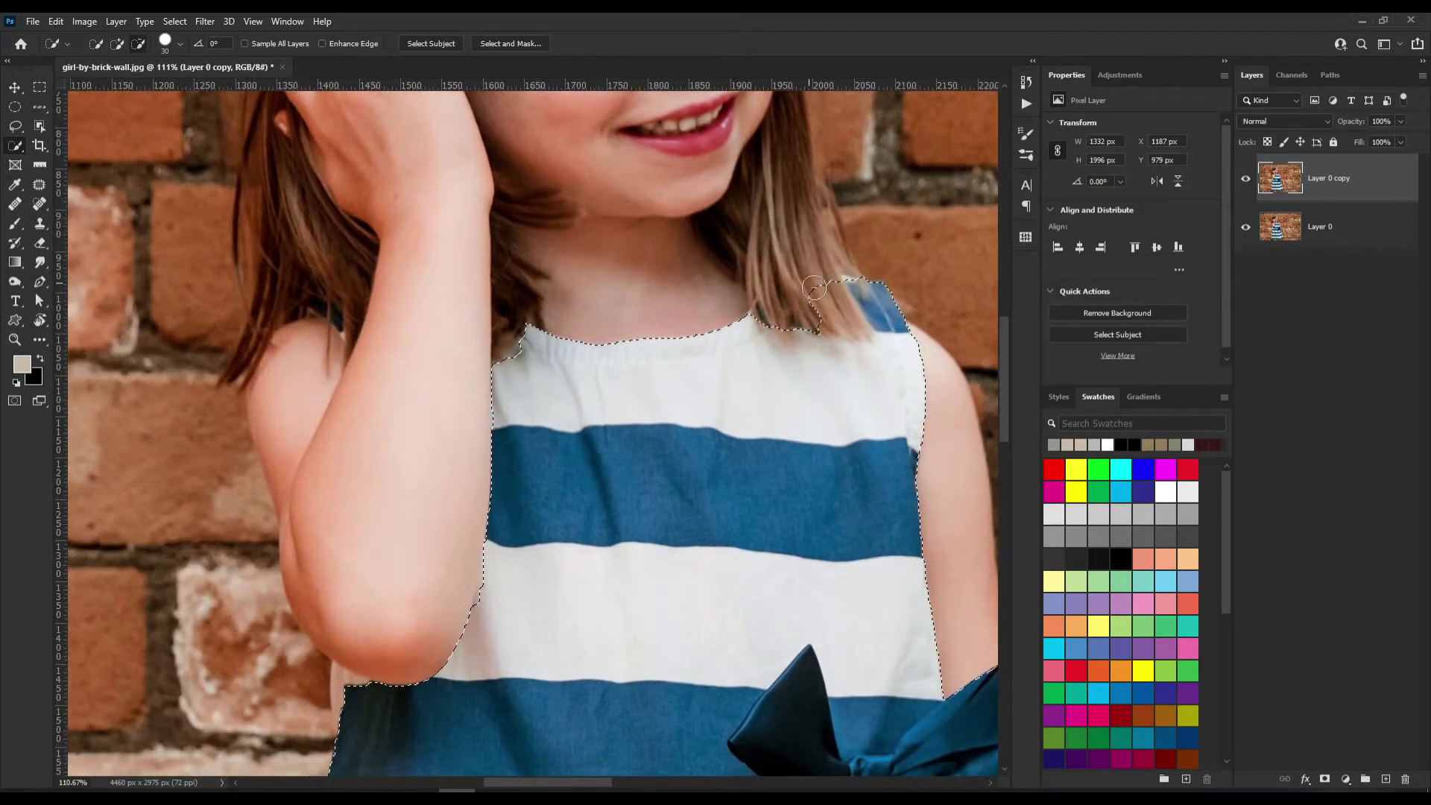
{"action": "left_click", "coordinate": [836, 313], "text": "alt"}
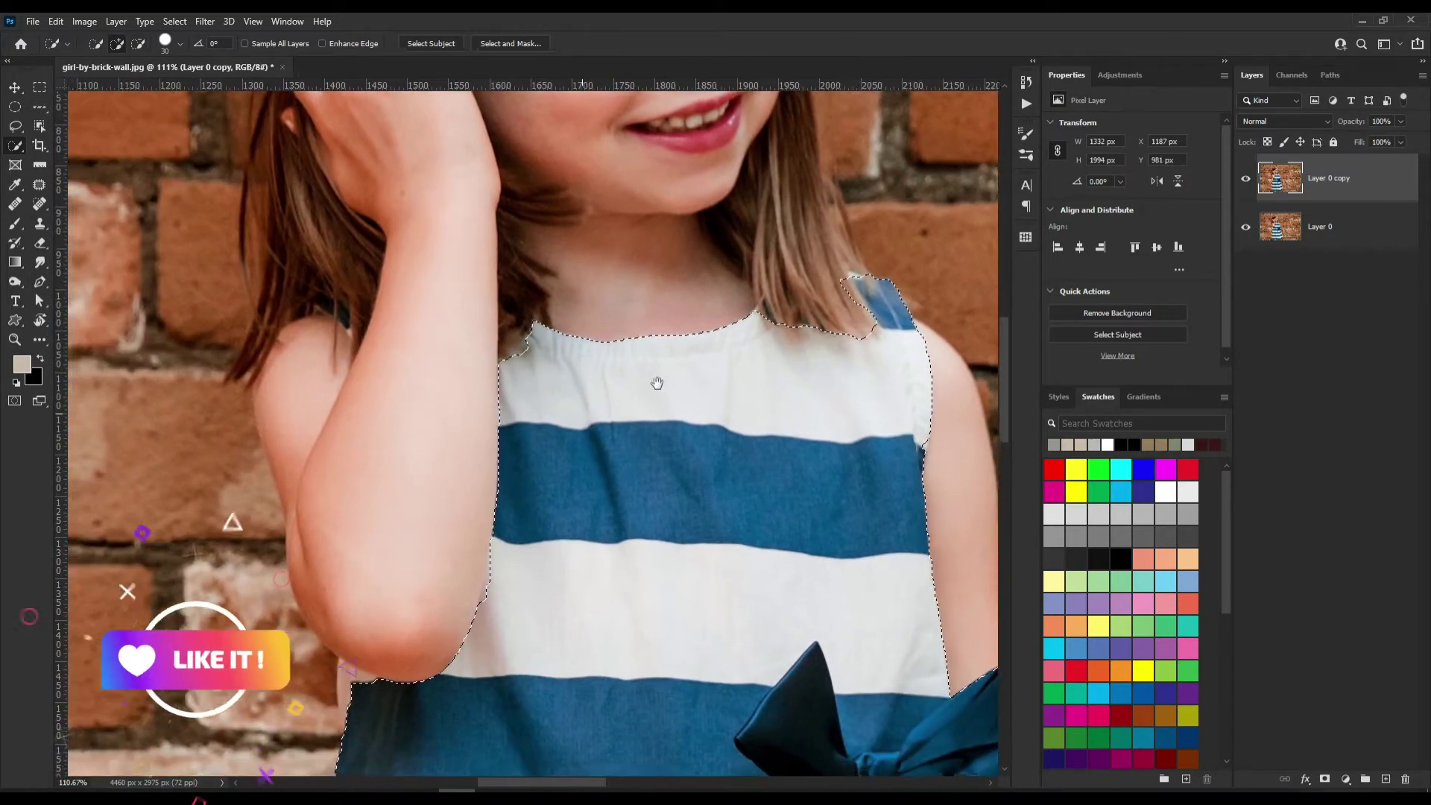
{"action": "scroll", "coordinate": [835, 229], "scroll_direction": "down", "scroll_amount": 2}
{"action": "scroll", "coordinate": [835, 229], "scroll_direction": "left", "scroll_amount": 3}
{"action": "left_click", "coordinate": [600, 493]}
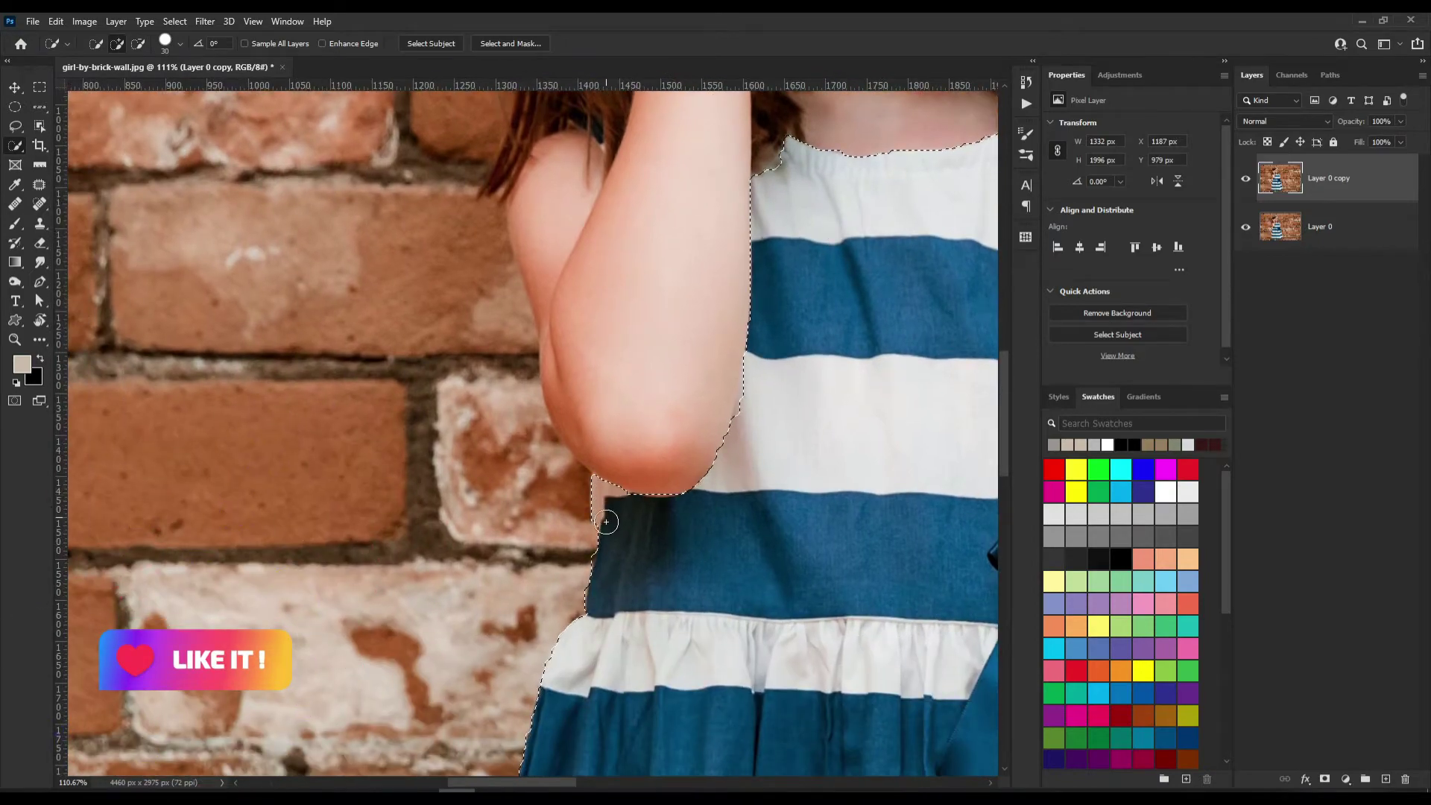
{"action": "left_click", "coordinate": [606, 521], "text": "alt"}
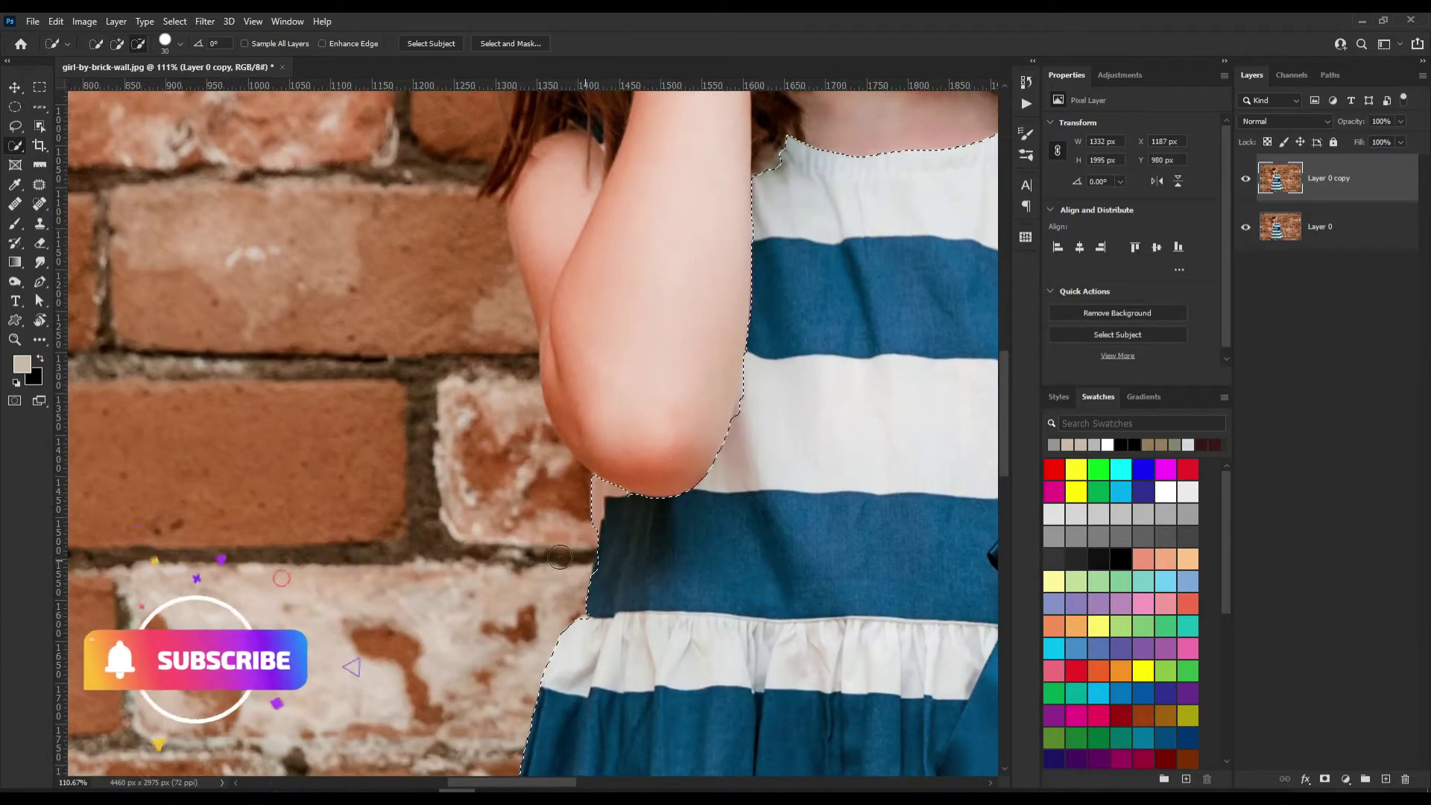
{"action": "scroll", "coordinate": [559, 557], "scroll_direction": "down", "scroll_amount": 5}
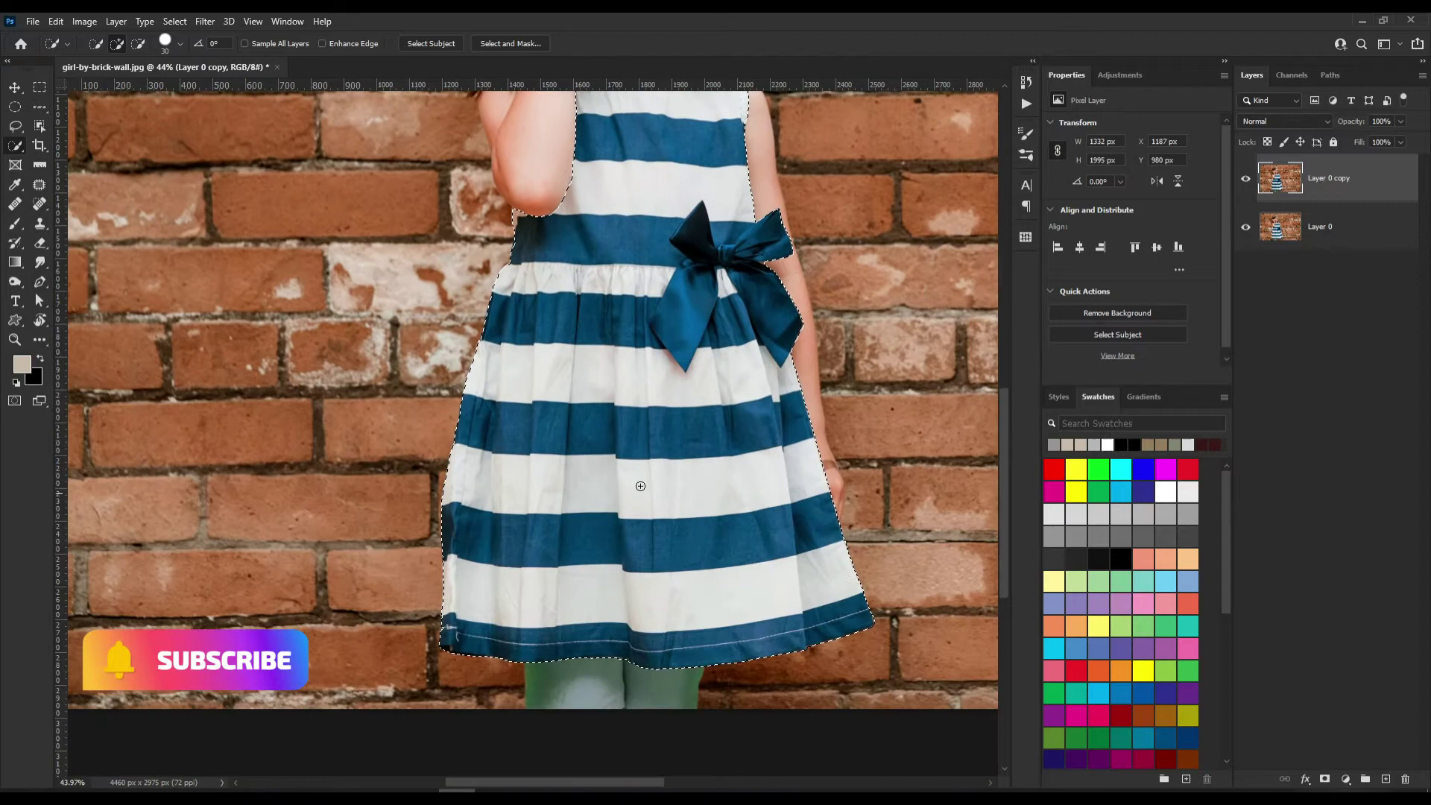
{"action": "left_click_drag", "start_coordinate": [746, 246], "coordinate": [746, 435]}
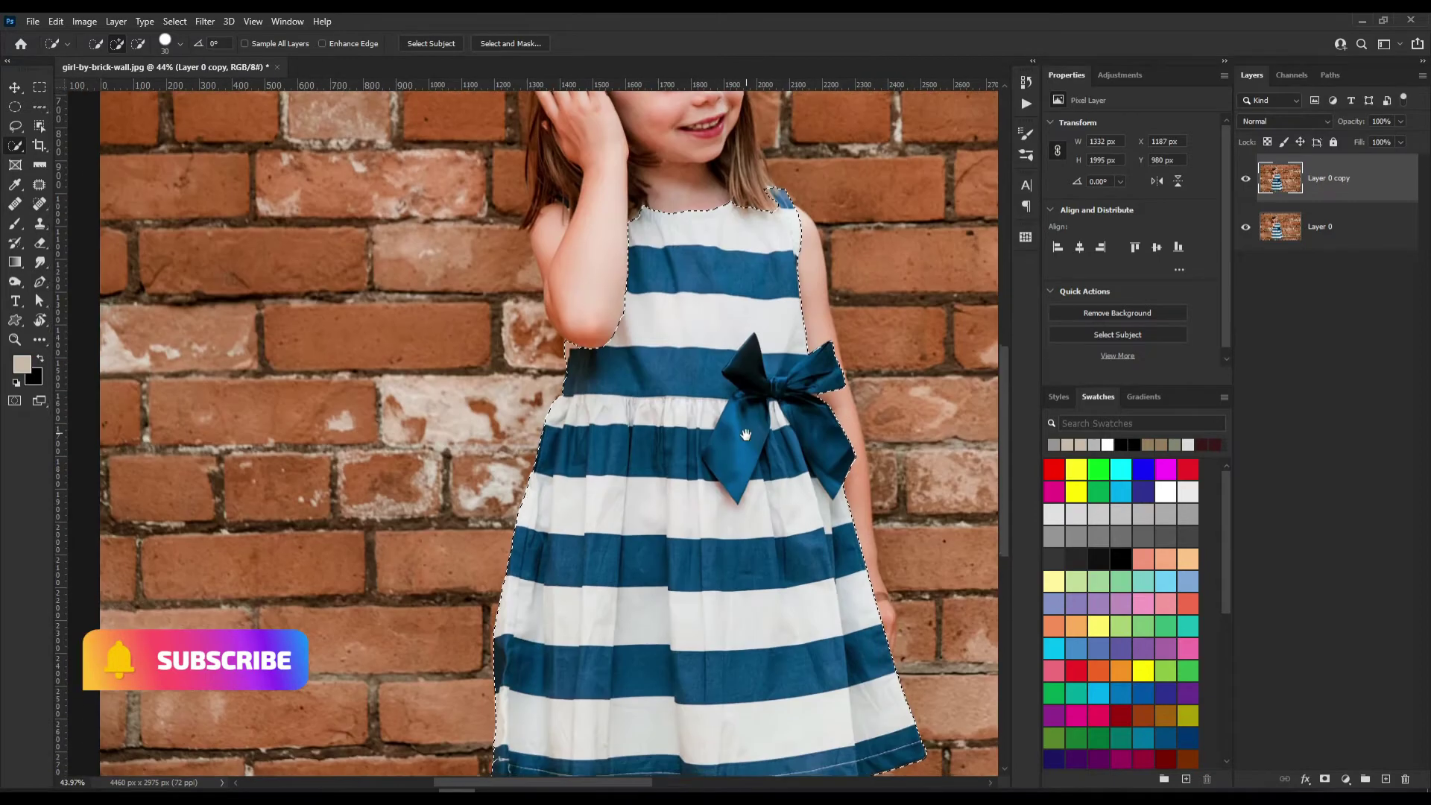
{"action": "scroll", "coordinate": [745, 434], "scroll_direction": "down", "scroll_amount": 2}
{"action": "key", "text": "ctrl+0"}
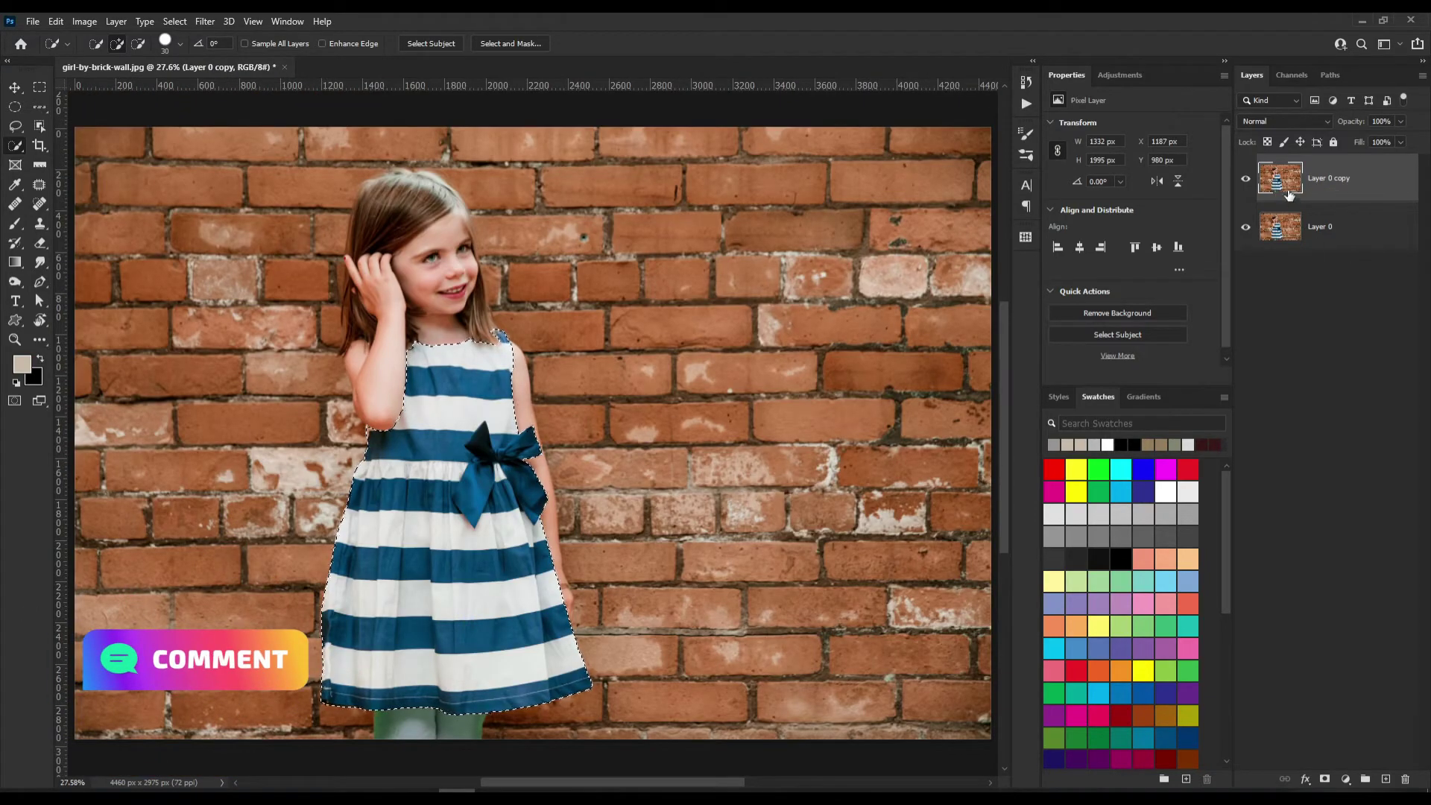
Copy the selected dress onto its own layer and convert it to a smart object.
{"action": "key", "text": "ctrl+j"}
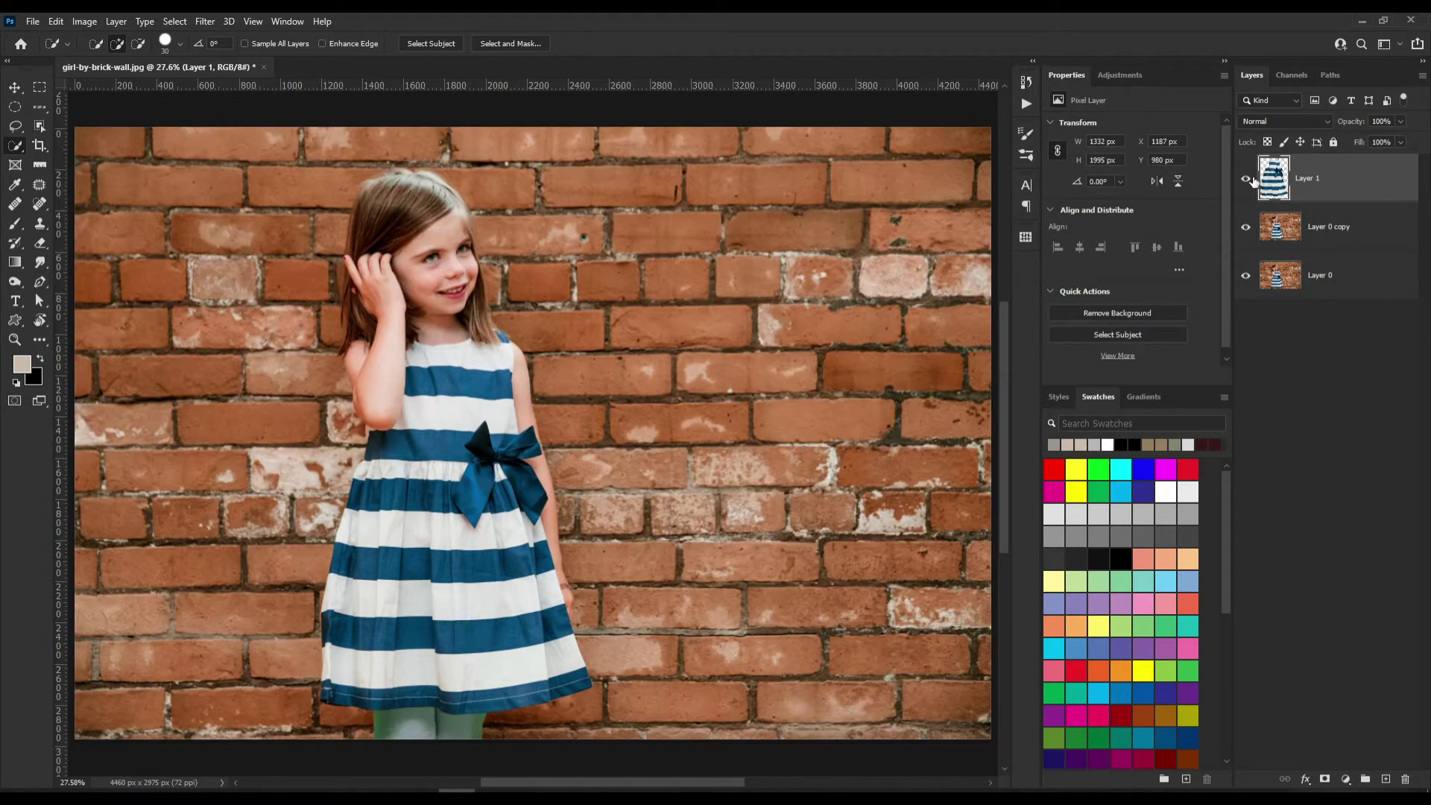
{"action": "left_click", "coordinate": [1246, 179], "text": "alt"}
{"action": "left_click", "coordinate": [211, 23]}
{"action": "left_click", "coordinate": [123, 61]}
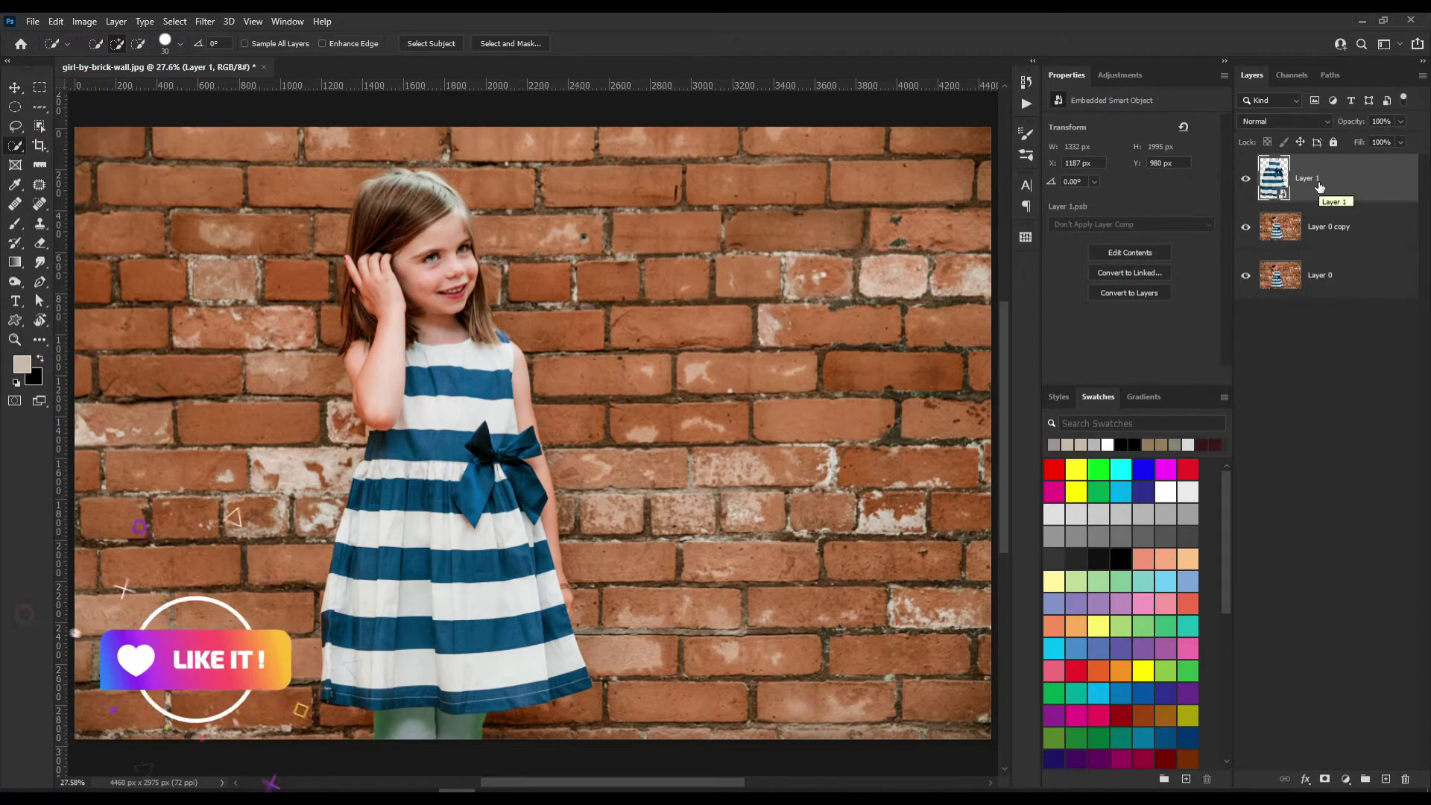
Apply a Hue/Saturation smart filter with Saturation -100 to make the dress grey.
{"action": "left_click", "coordinate": [89, 24]}
{"action": "mouse_move", "coordinate": [78, 60]}
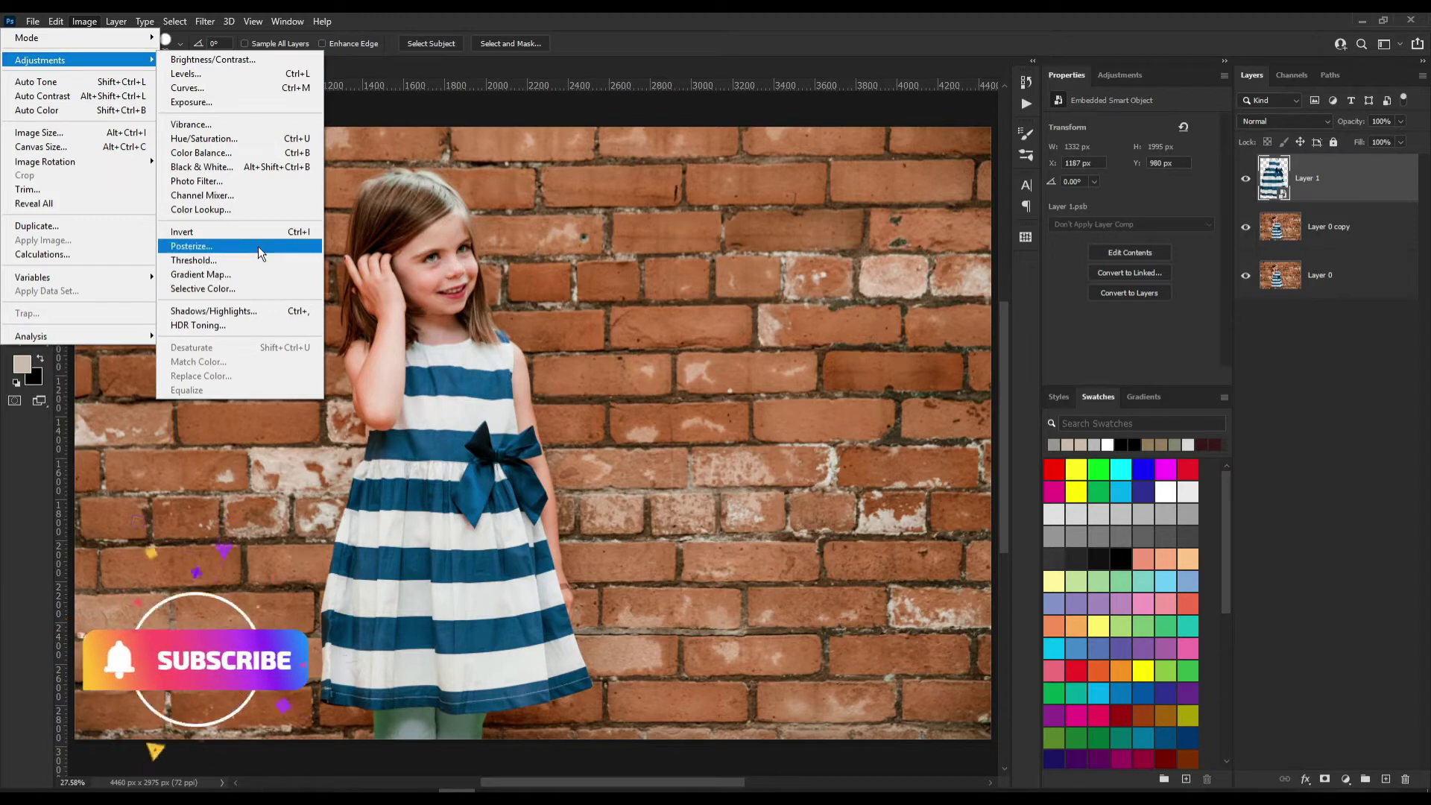
{"action": "left_click", "coordinate": [248, 141]}
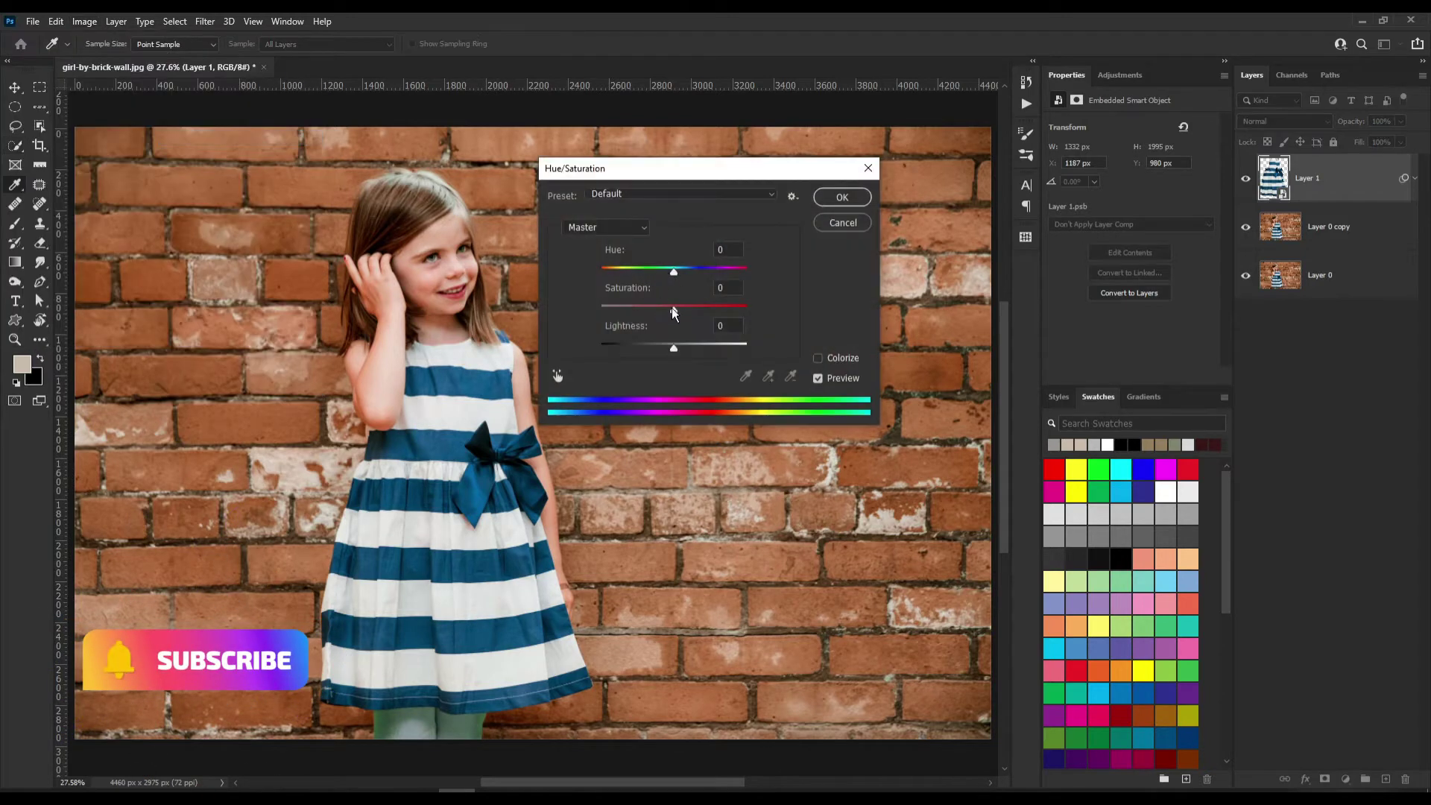
{"action": "left_click_drag", "start_coordinate": [673, 307], "coordinate": [601, 309]}
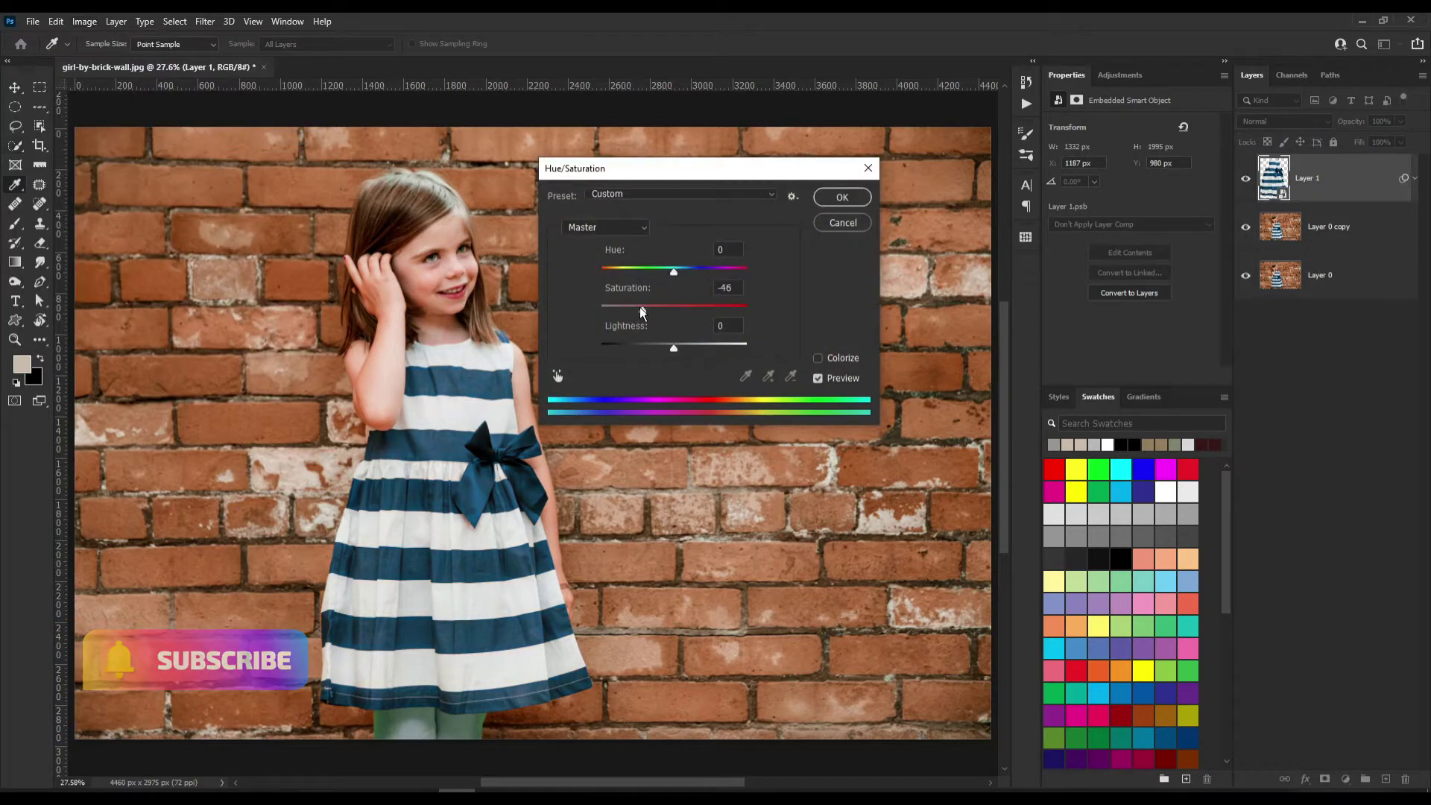
{"action": "left_click", "coordinate": [841, 197]}
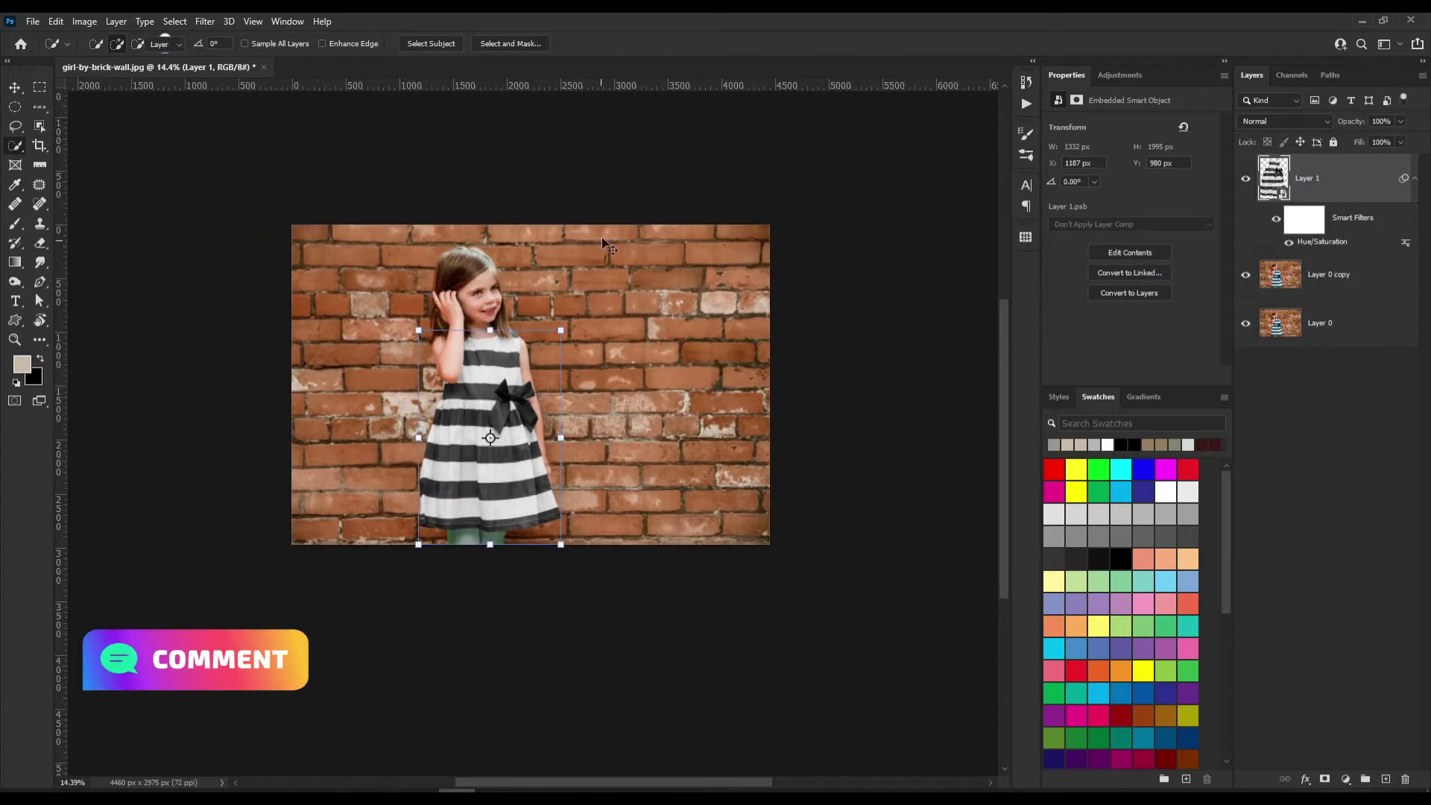
{"action": "key", "text": "v"}
{"action": "left_click", "coordinate": [643, 378]}
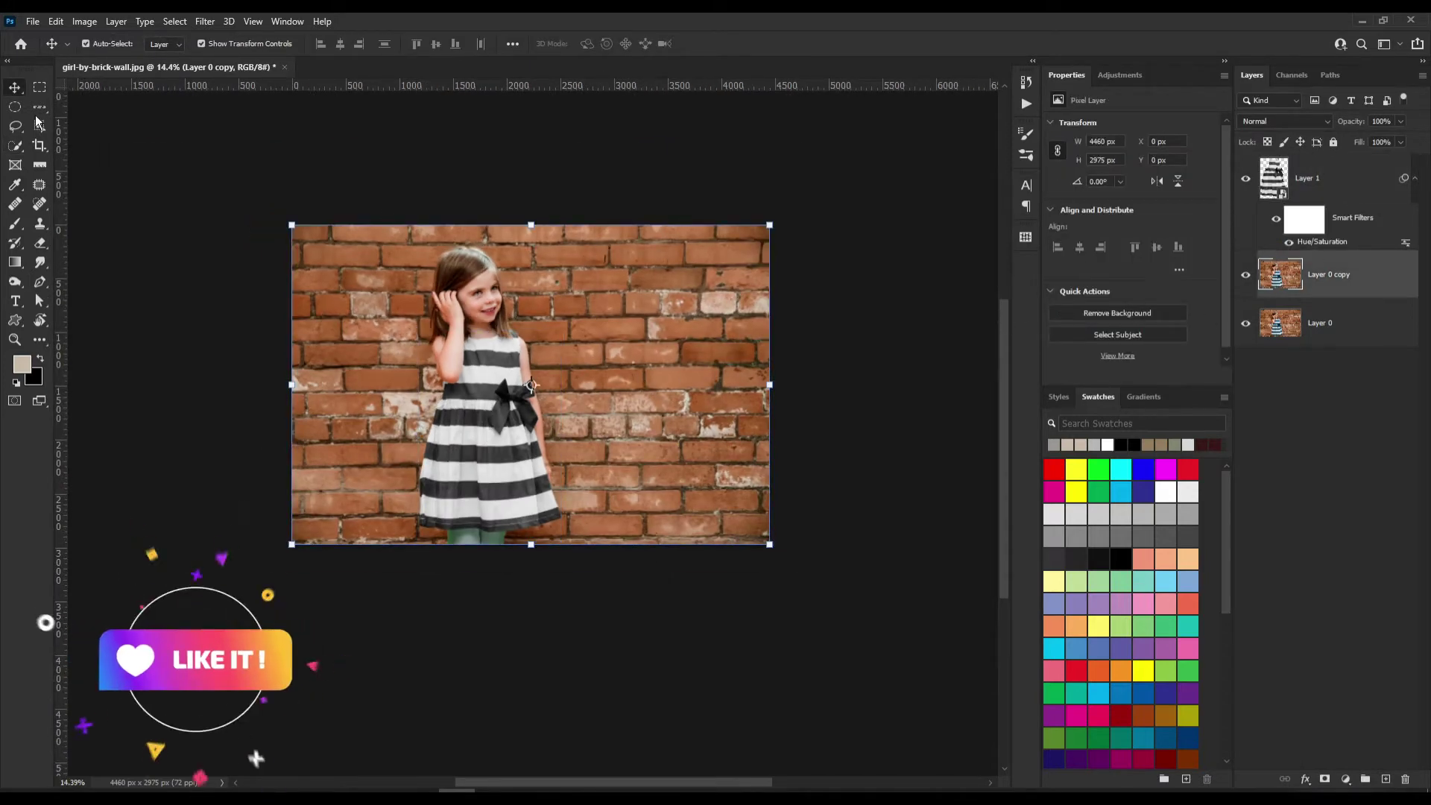
Copy a rectangular block of bricks right of the girl onto a new Layer 2.
{"action": "left_click", "coordinate": [40, 87]}
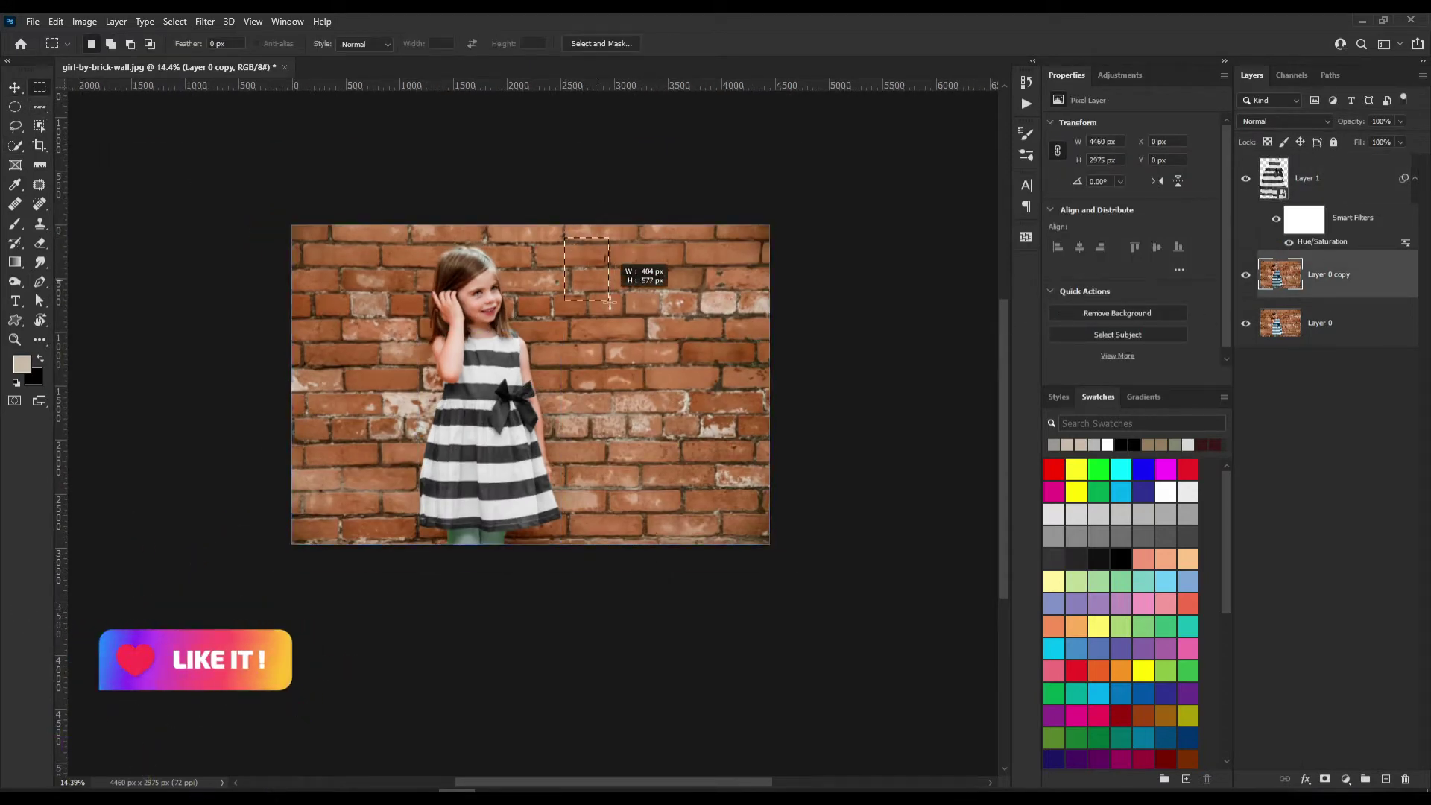
{"action": "left_click_drag", "start_coordinate": [610, 302], "coordinate": [763, 531]}
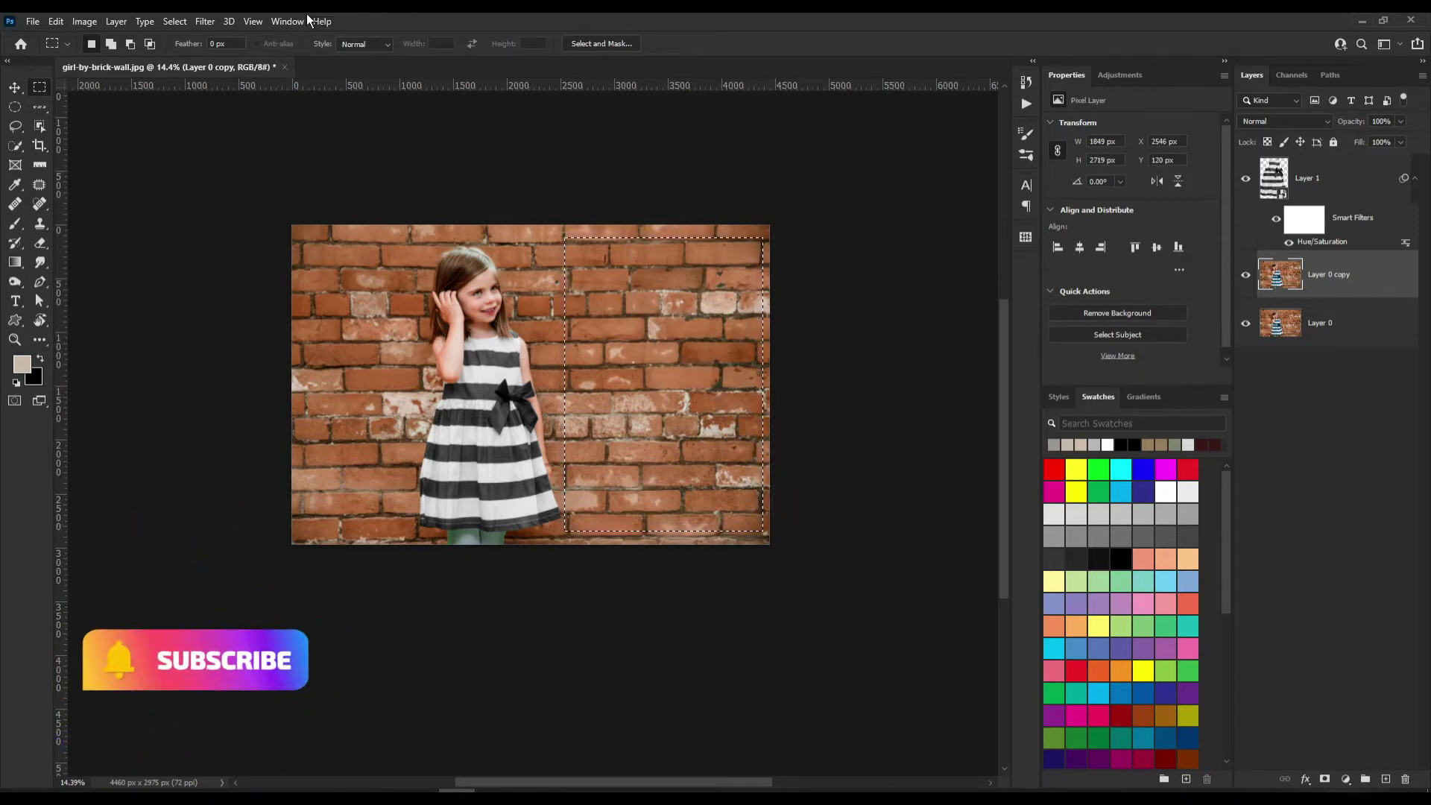
{"action": "key", "text": "ctrl+j"}
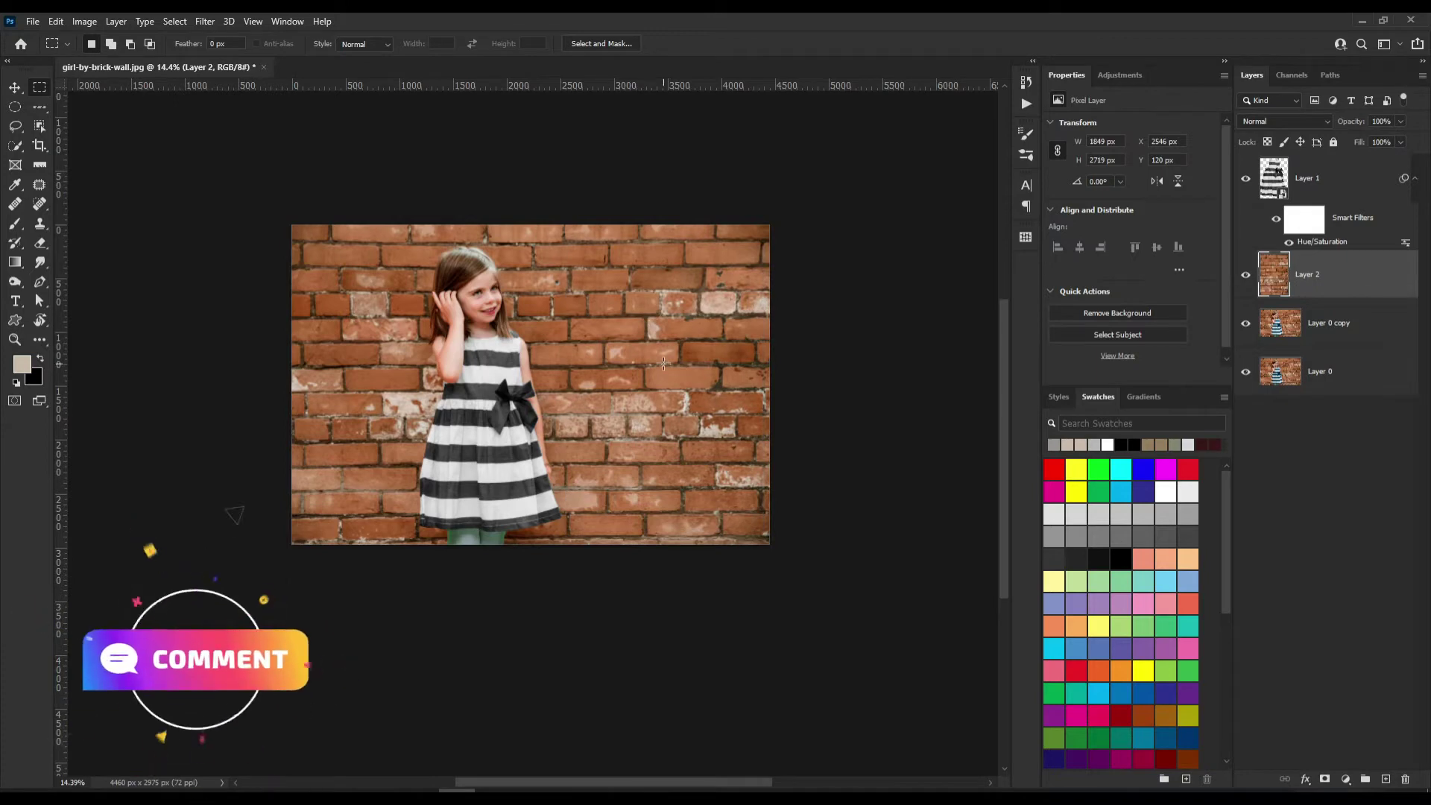
{"action": "key", "text": "v"}
{"action": "left_click_drag", "start_coordinate": [599, 325], "coordinate": [615, 313]}
Move Layer 2 to the top, place it over the girl, and set 45% opacity.
{"action": "mouse_move", "coordinate": [1311, 274]}
{"action": "left_mouse_down"}
{"action": "mouse_move", "coordinate": [1336, 225]}
{"action": "mouse_move", "coordinate": [1311, 160]}
{"action": "left_mouse_up"}
{"action": "left_click_drag", "start_coordinate": [606, 371], "coordinate": [455, 449]}
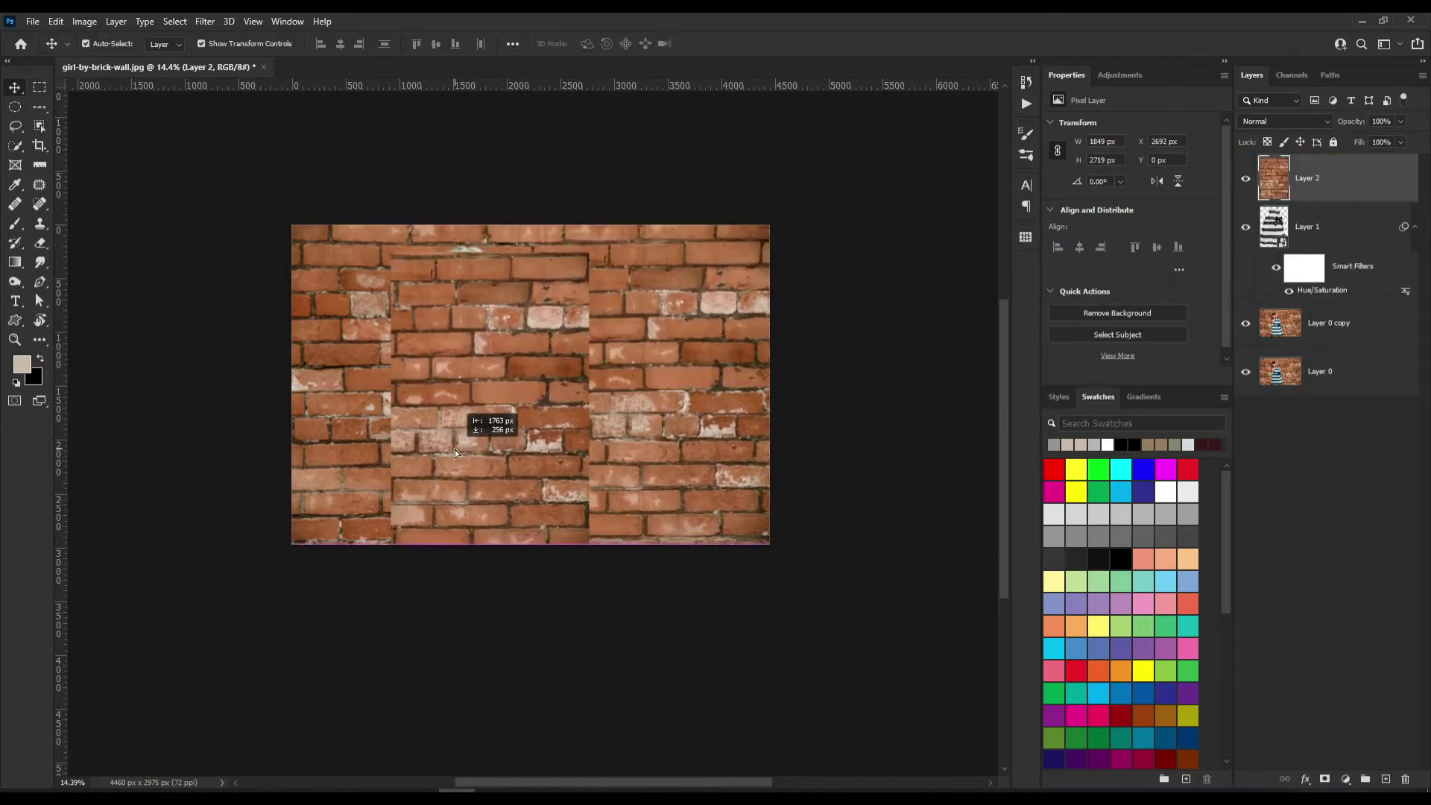
{"action": "left_click_drag", "start_coordinate": [1322, 124], "coordinate": [1306, 124]}
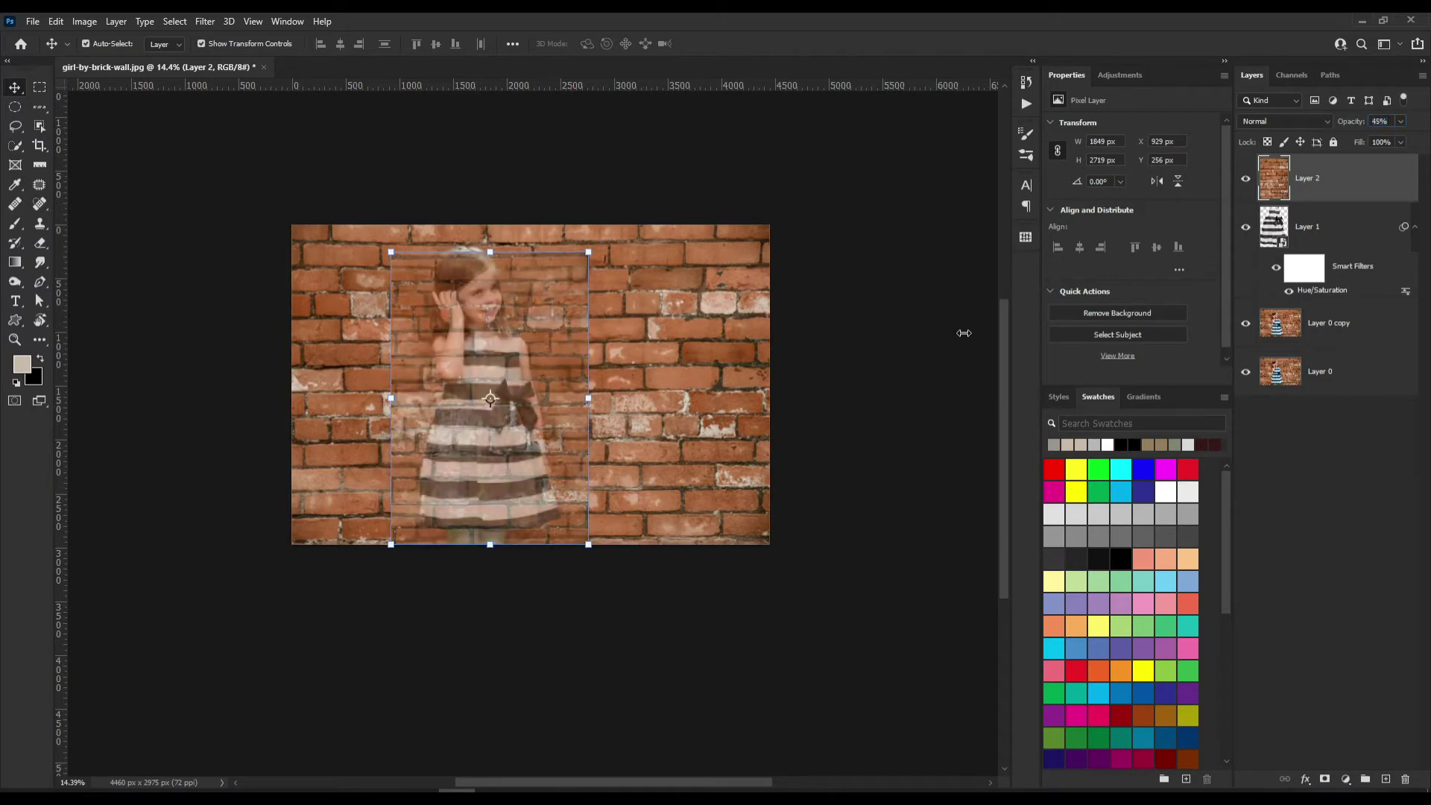
{"action": "scroll", "coordinate": [535, 422], "scroll_direction": "up", "scroll_amount": 3}
{"action": "key", "text": "ctrl+t"}
{"action": "scroll", "coordinate": [634, 444], "scroll_direction": "down", "scroll_amount": 2}
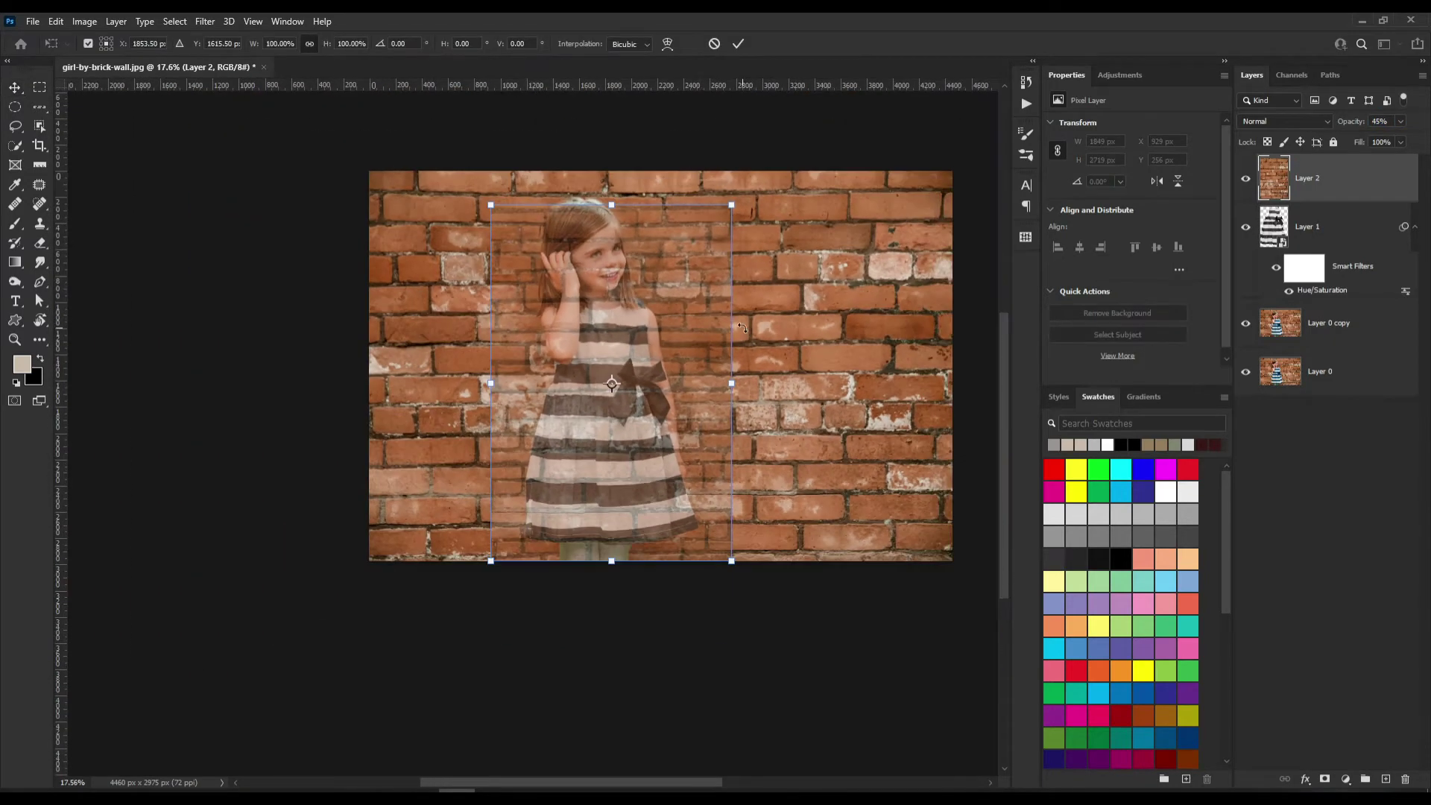
{"action": "scroll", "coordinate": [683, 405], "scroll_direction": "up", "scroll_amount": 2}
Switch the transform to Warp and pull the patch's corners and right edge onto the dress.
{"action": "right_click", "coordinate": [683, 409]}
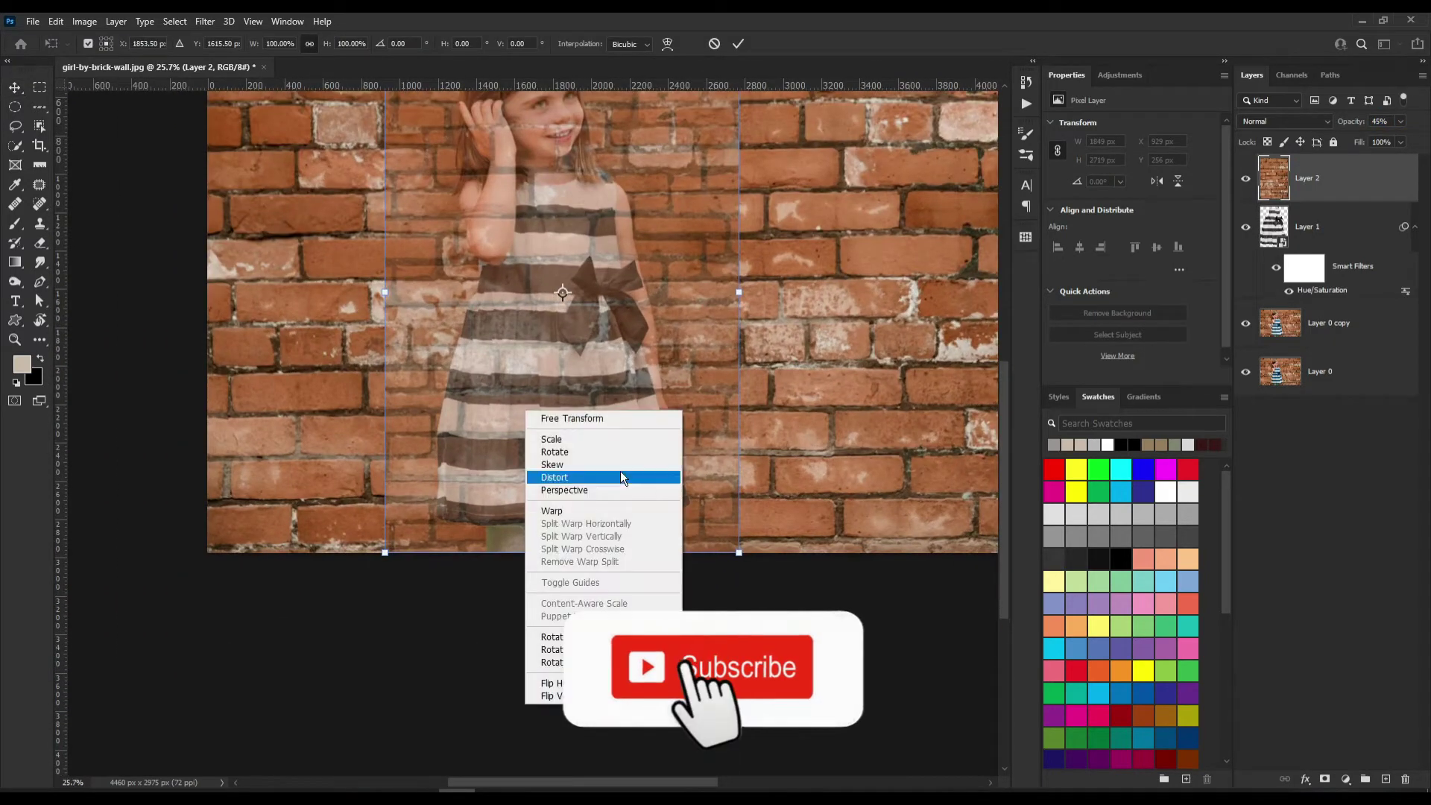
{"action": "left_click", "coordinate": [601, 515]}
{"action": "left_click_drag", "start_coordinate": [739, 553], "coordinate": [696, 509]}
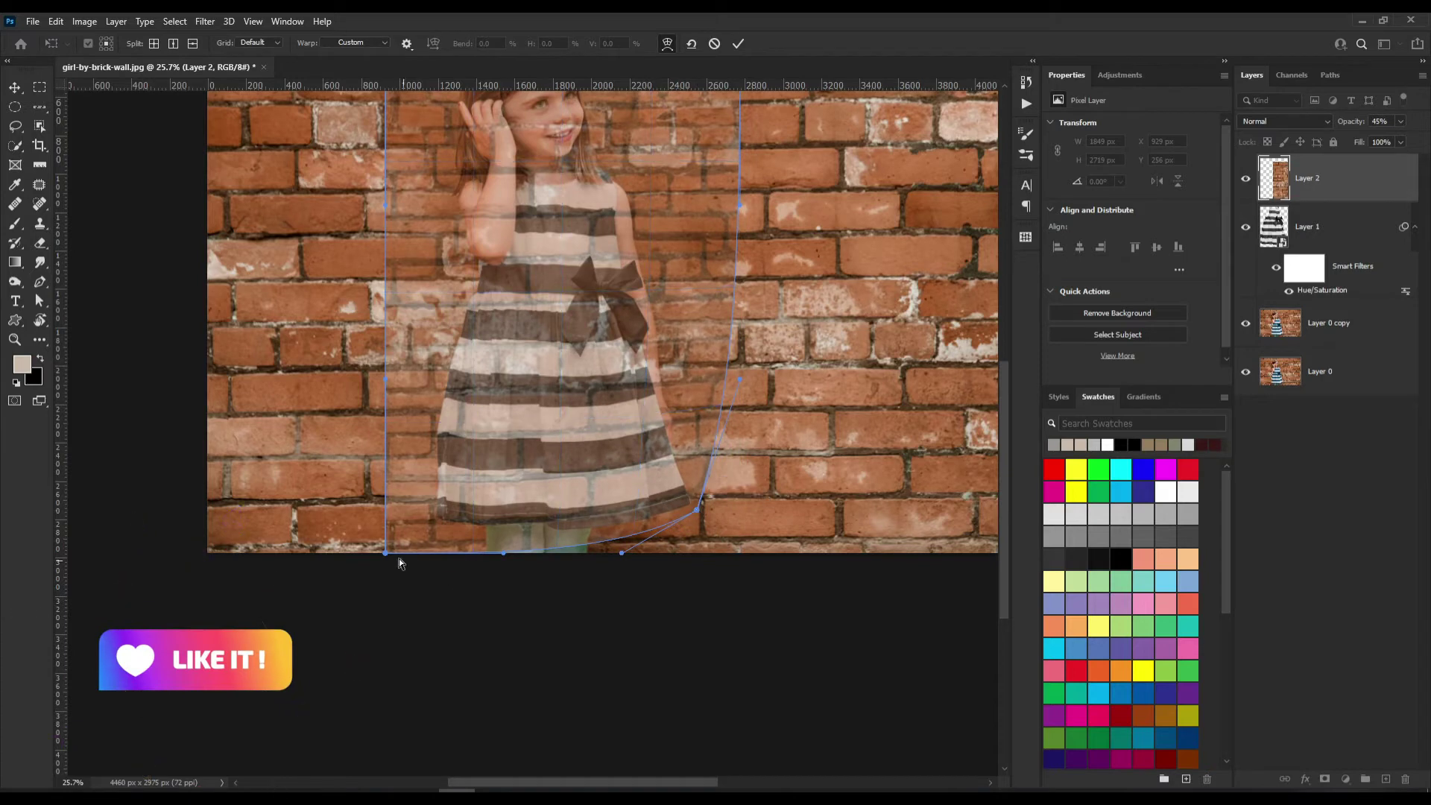
{"action": "left_click_drag", "start_coordinate": [385, 553], "coordinate": [430, 524]}
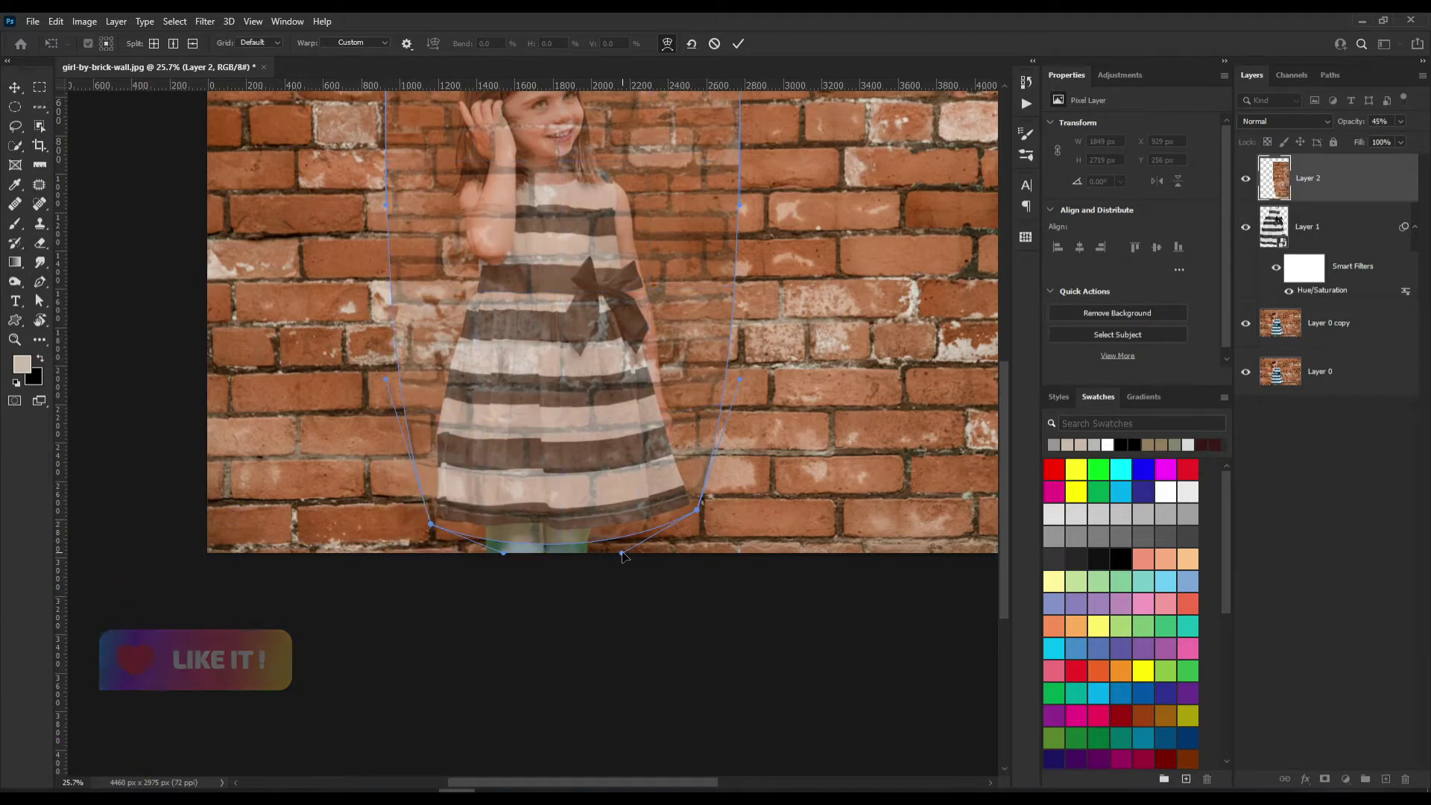
{"action": "left_click_drag", "start_coordinate": [623, 156], "coordinate": [608, 382]}
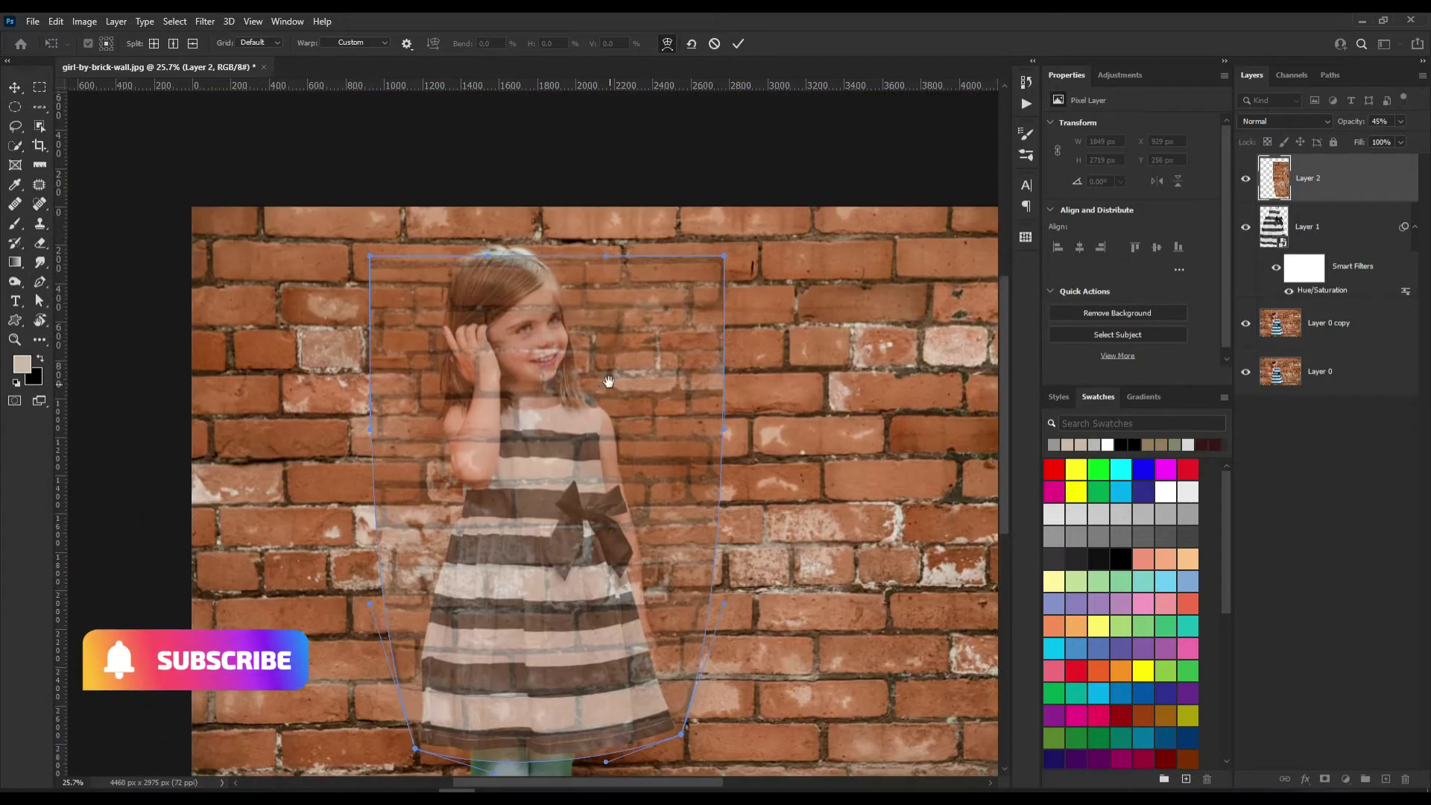
{"action": "left_click_drag", "start_coordinate": [724, 258], "coordinate": [619, 364]}
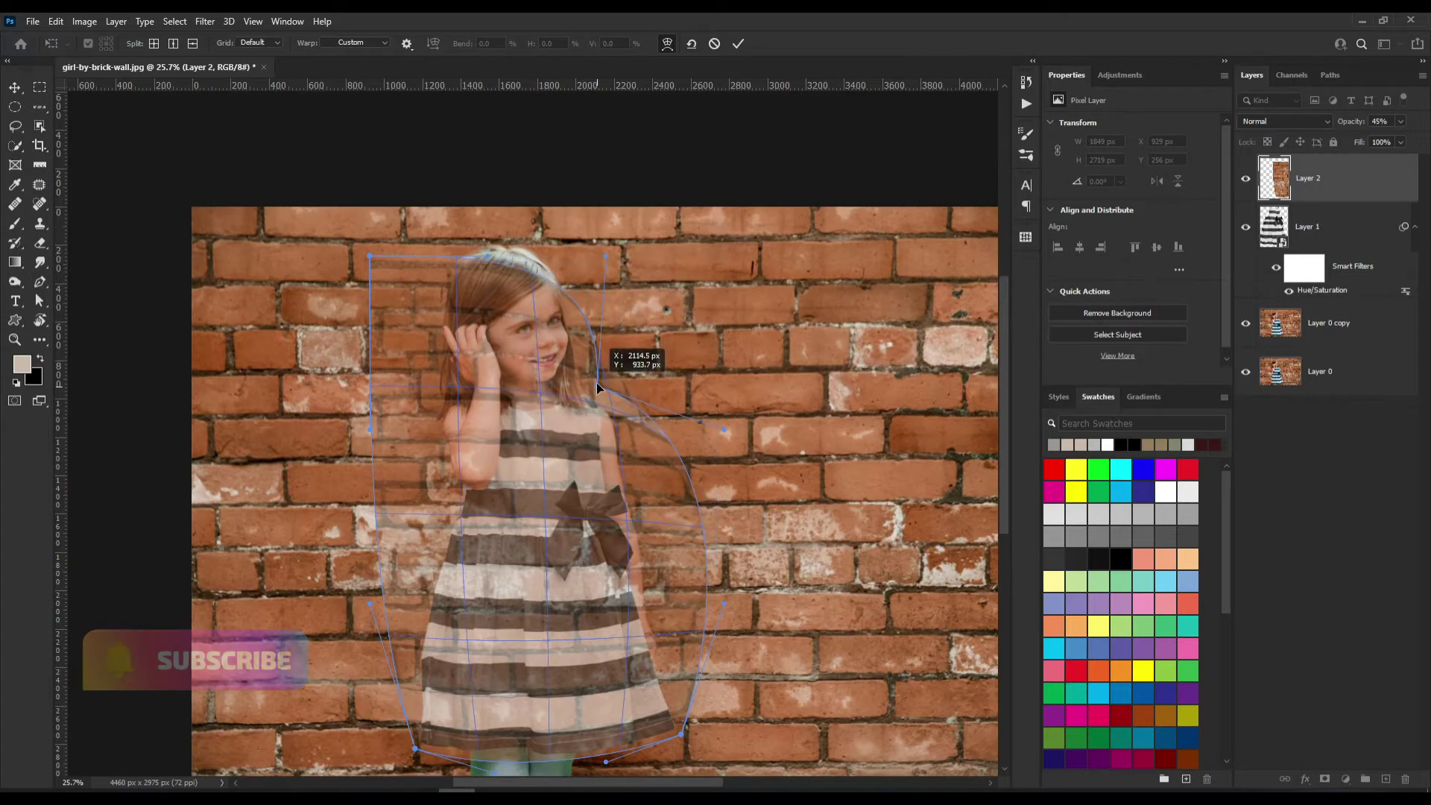
{"action": "left_click_drag", "start_coordinate": [724, 604], "coordinate": [616, 596]}
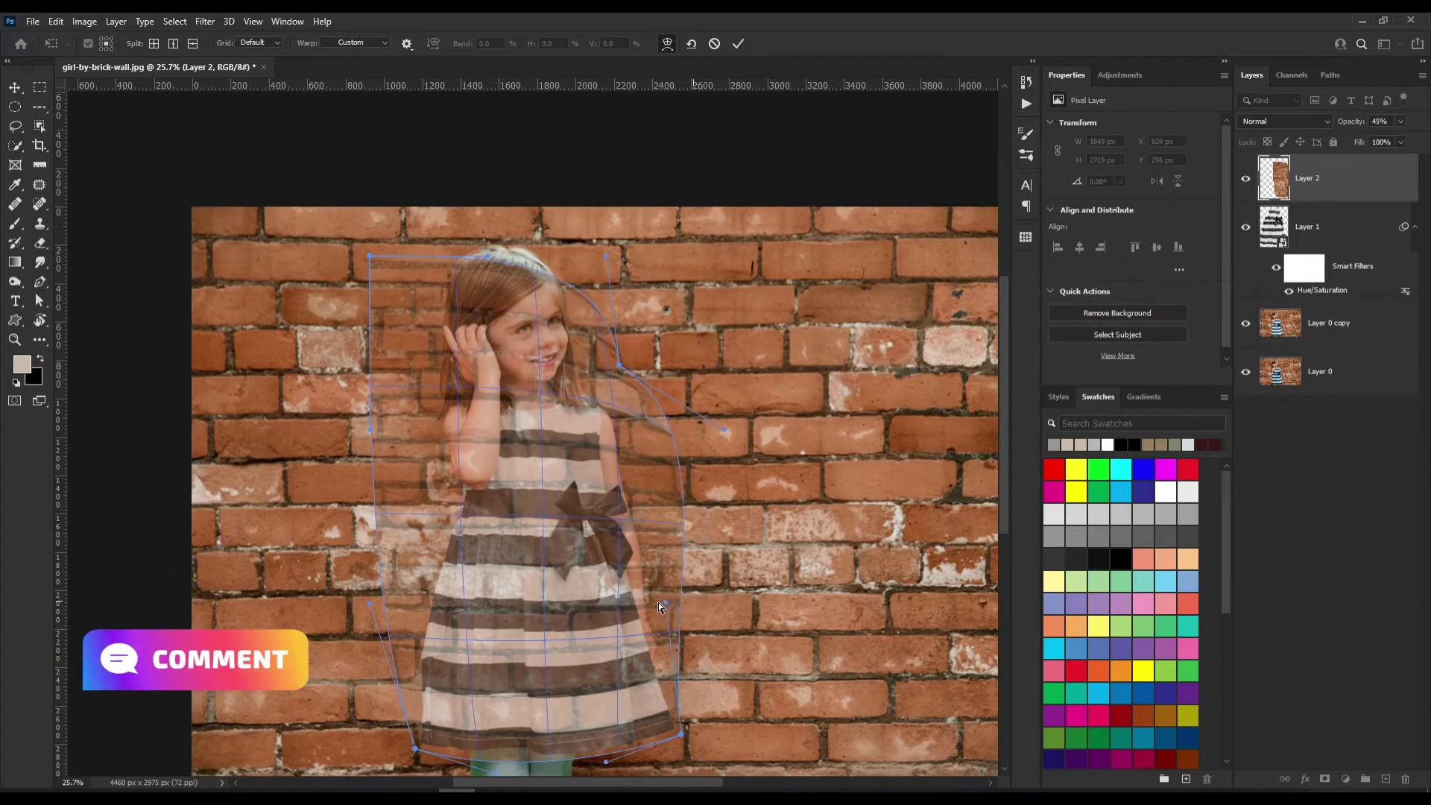
{"action": "left_click_drag", "start_coordinate": [724, 430], "coordinate": [630, 485]}
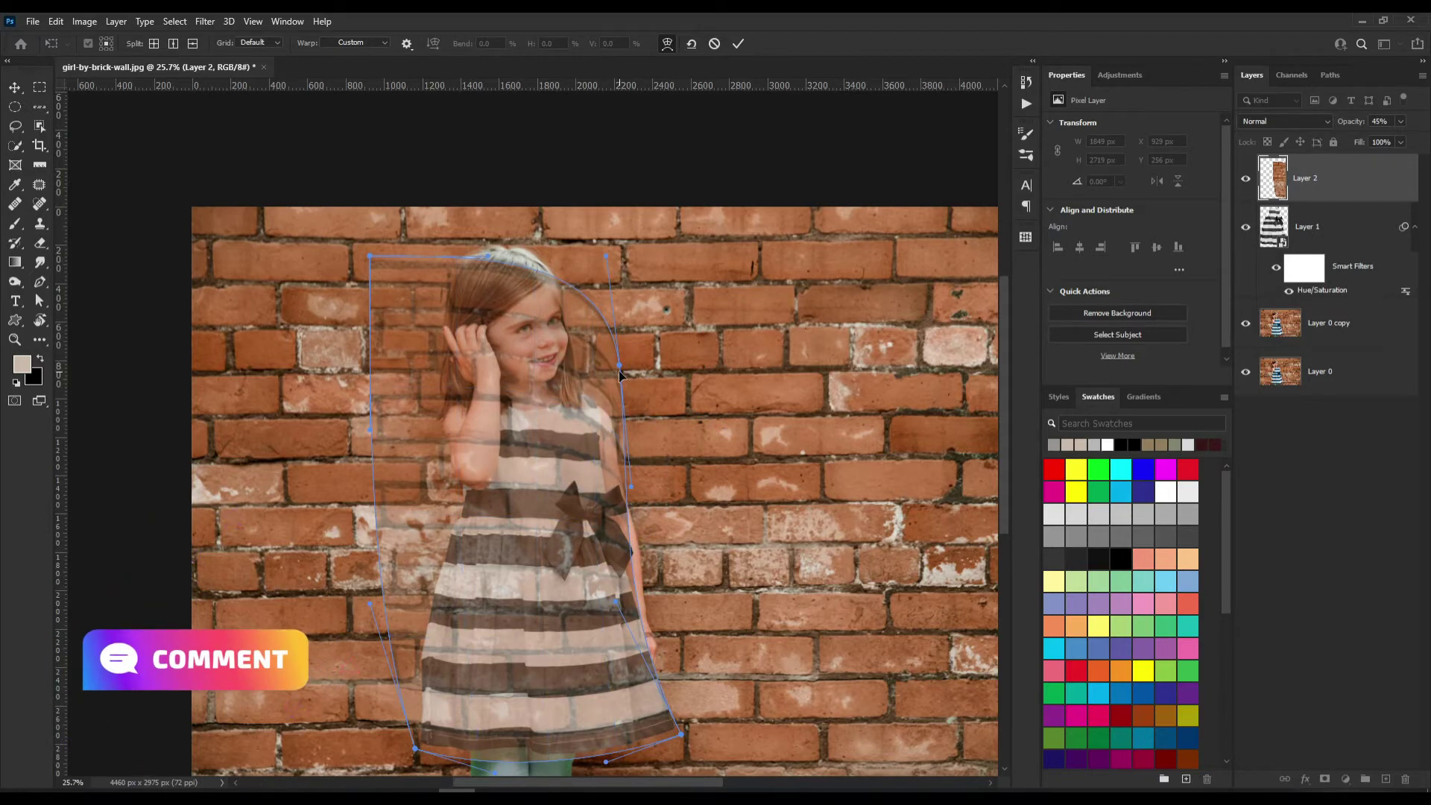
Fit the left side and bend the brick rows along the dress stripes, committing the warp.
{"action": "left_click_drag", "start_coordinate": [620, 371], "coordinate": [607, 394]}
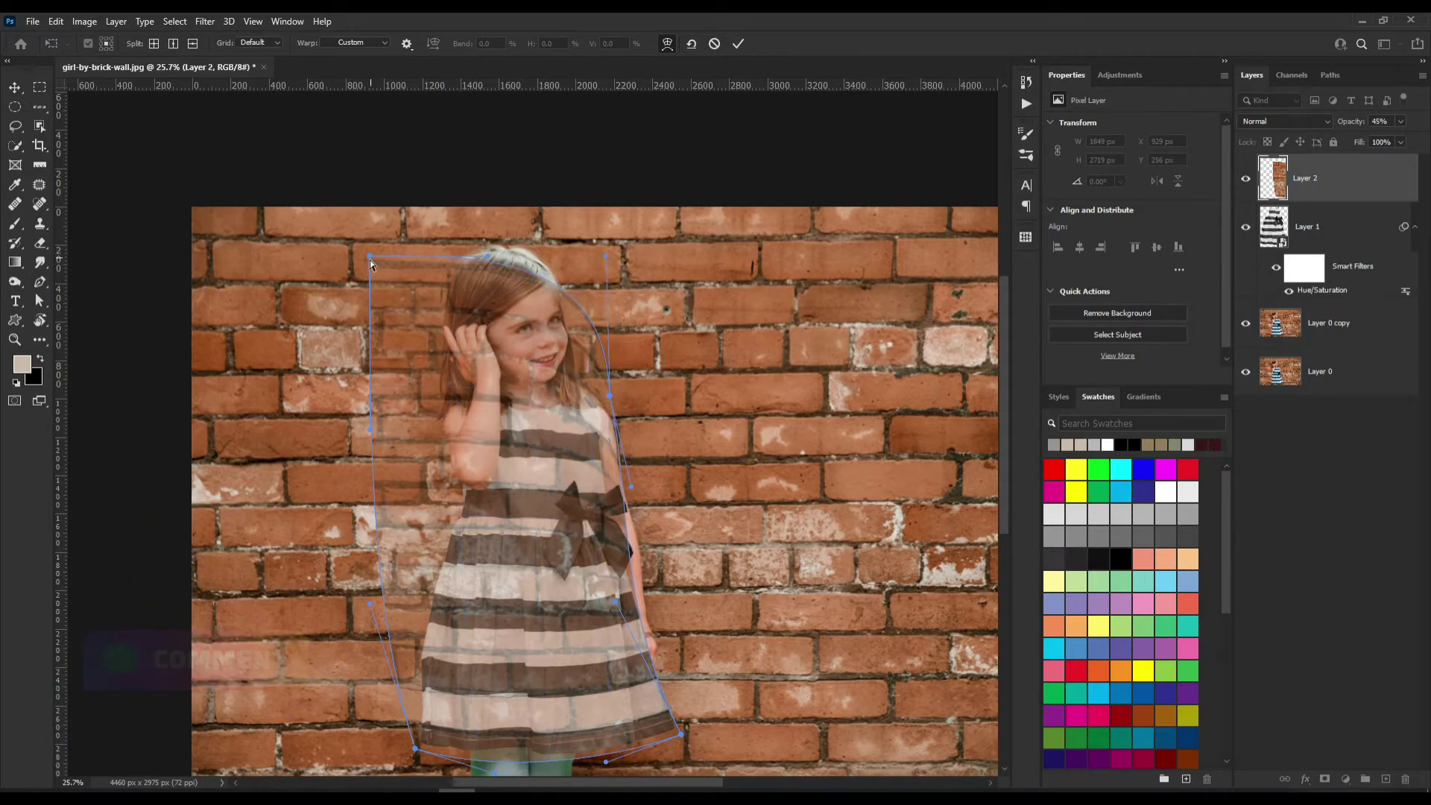
{"action": "left_click_drag", "start_coordinate": [370, 258], "coordinate": [446, 375]}
{"action": "left_click_drag", "start_coordinate": [377, 606], "coordinate": [424, 584]}
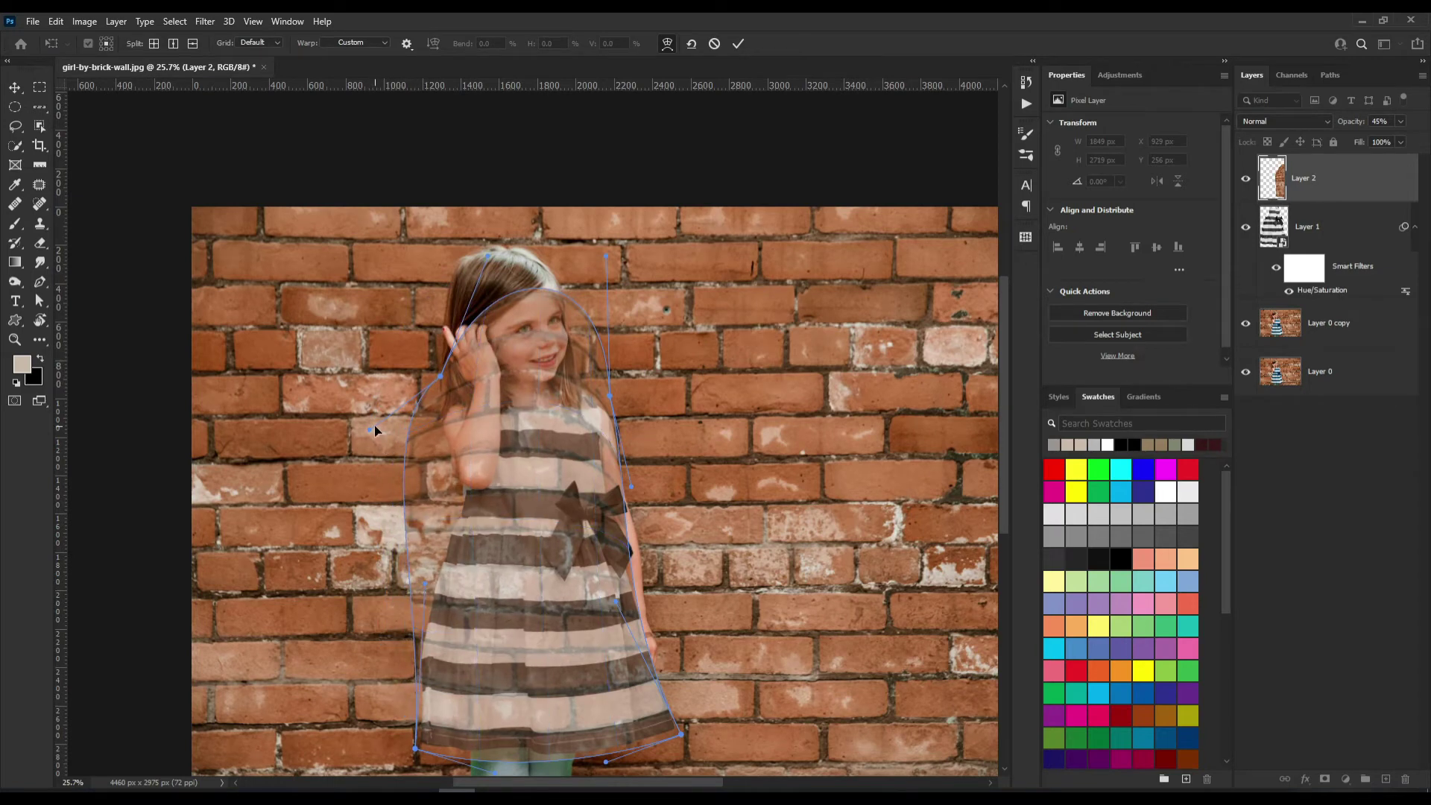
{"action": "mouse_move", "coordinate": [371, 428]}
{"action": "left_mouse_down"}
{"action": "mouse_move", "coordinate": [421, 461]}
{"action": "mouse_move", "coordinate": [436, 437]}
{"action": "left_mouse_up"}
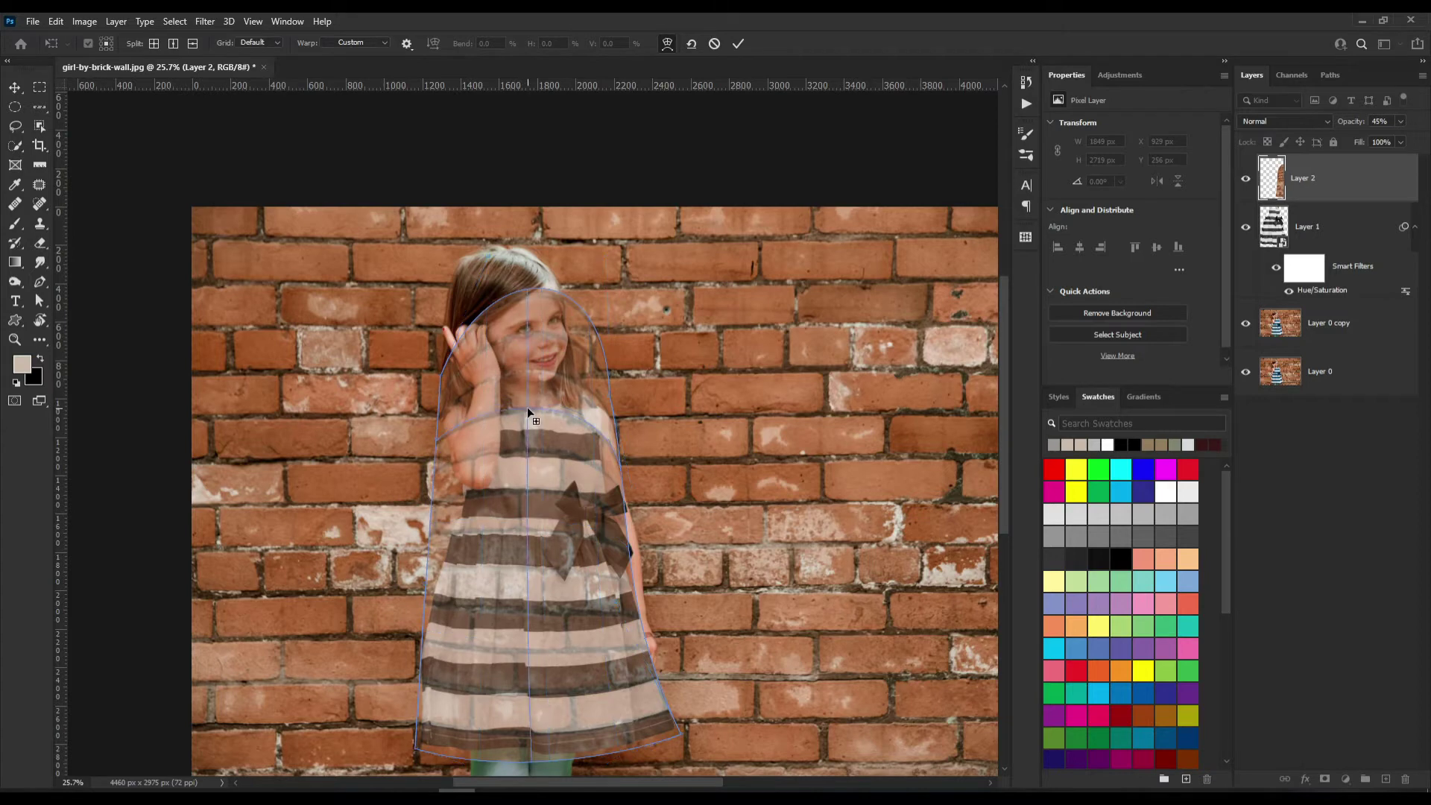
{"action": "left_click_drag", "start_coordinate": [527, 408], "coordinate": [525, 462]}
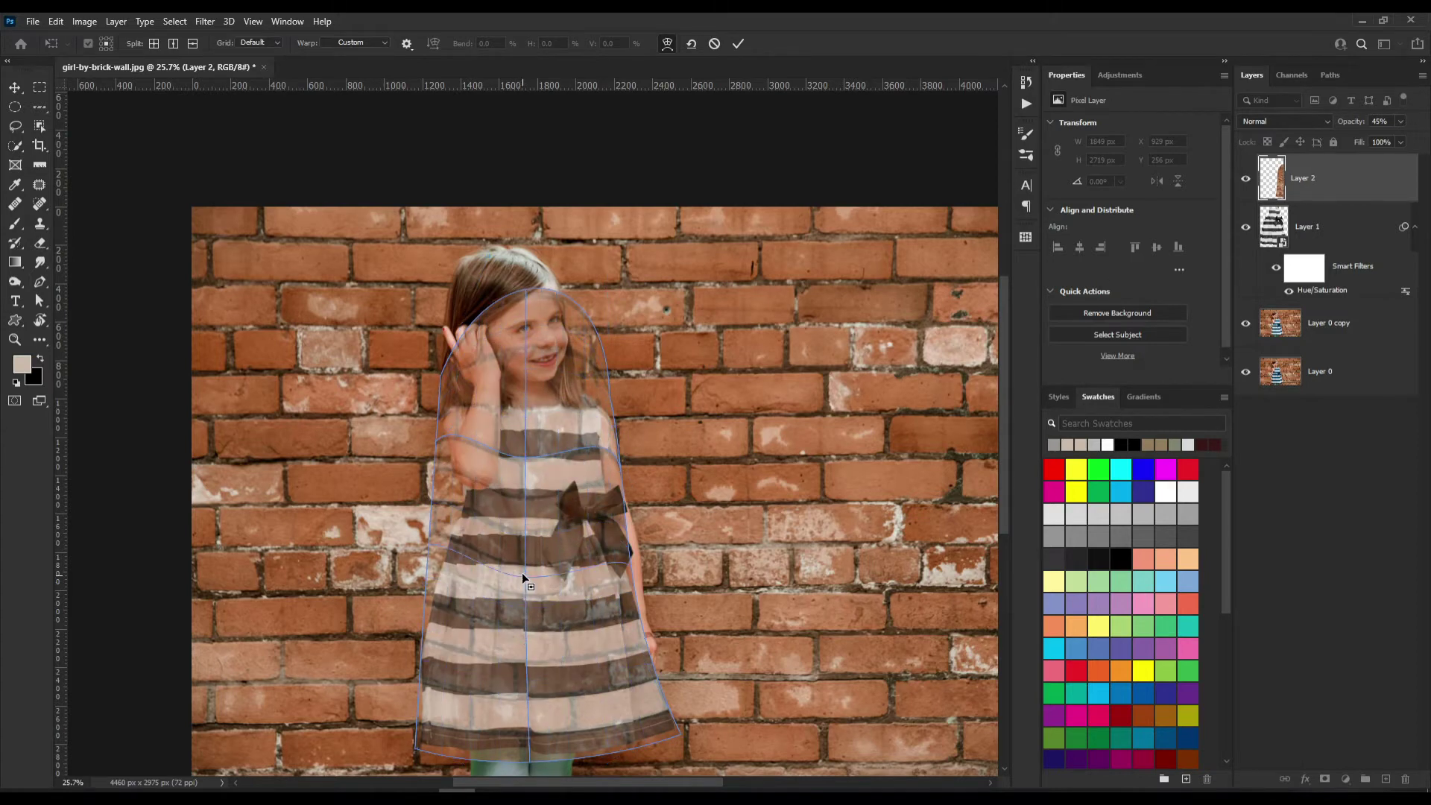
{"action": "left_click_drag", "start_coordinate": [524, 578], "coordinate": [527, 690]}
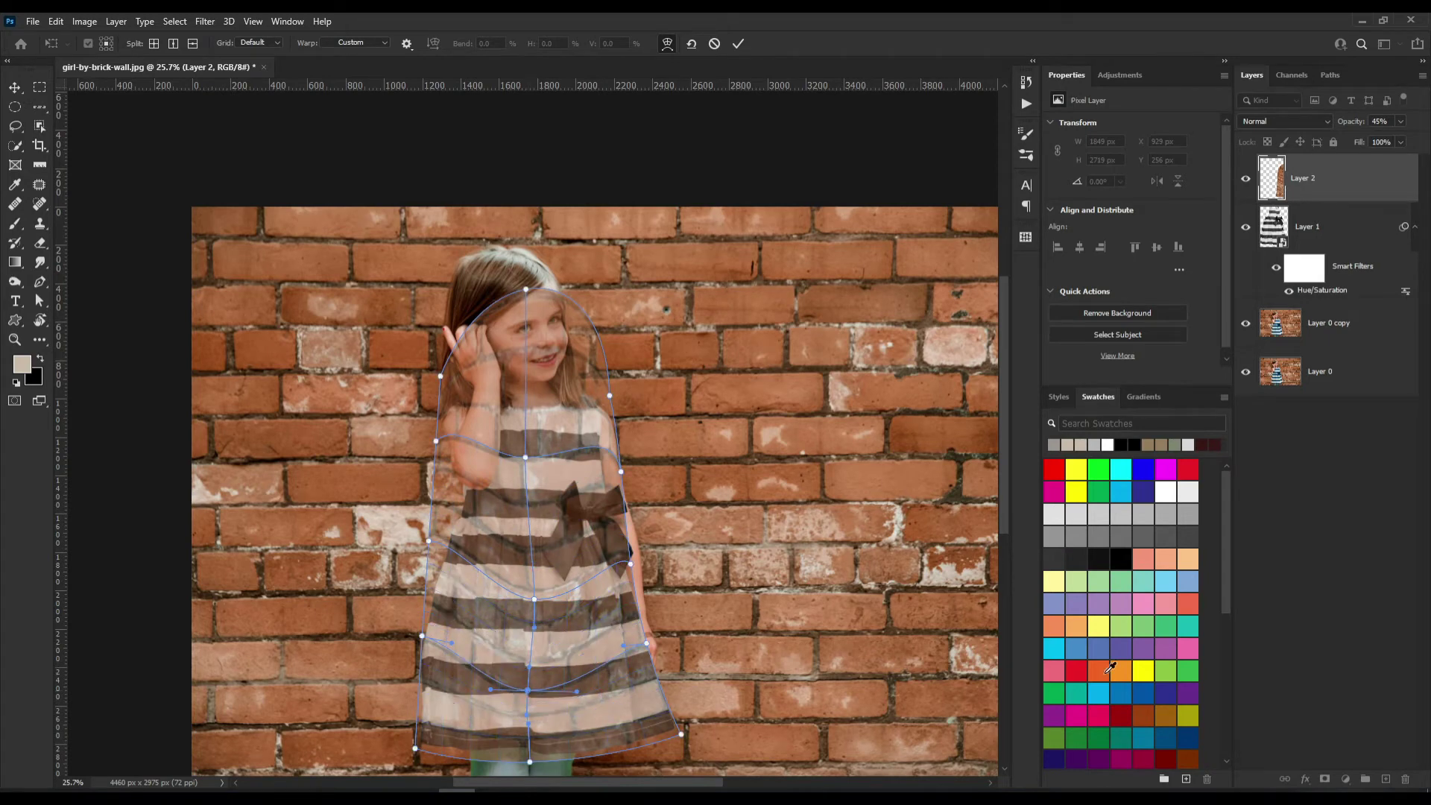
{"action": "key", "text": "Return"}
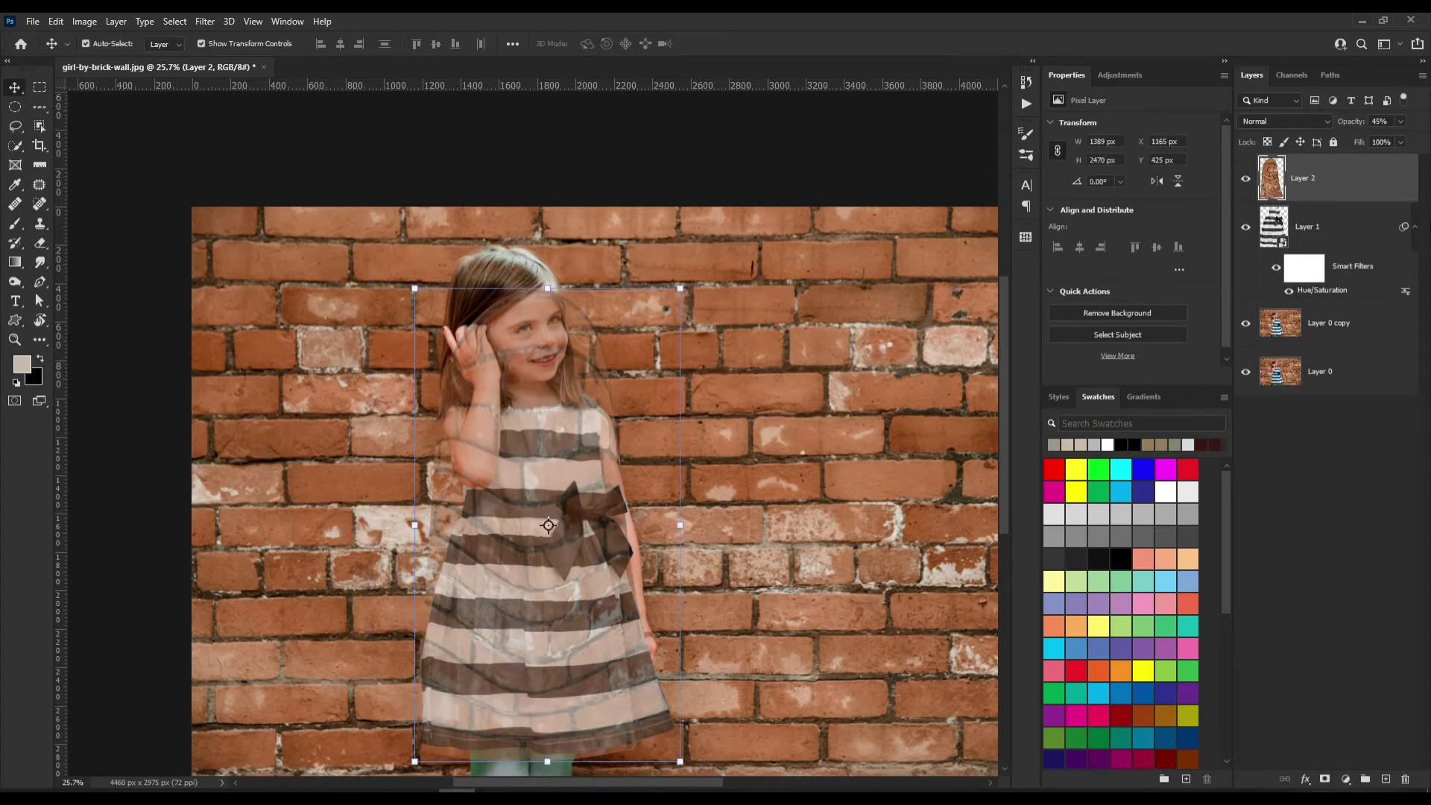
{"action": "type", "text": "100"}
Return Layer 2 to 100% opacity in Multiply mode, clipped to the dress layer.
{"action": "key", "text": "Return"}
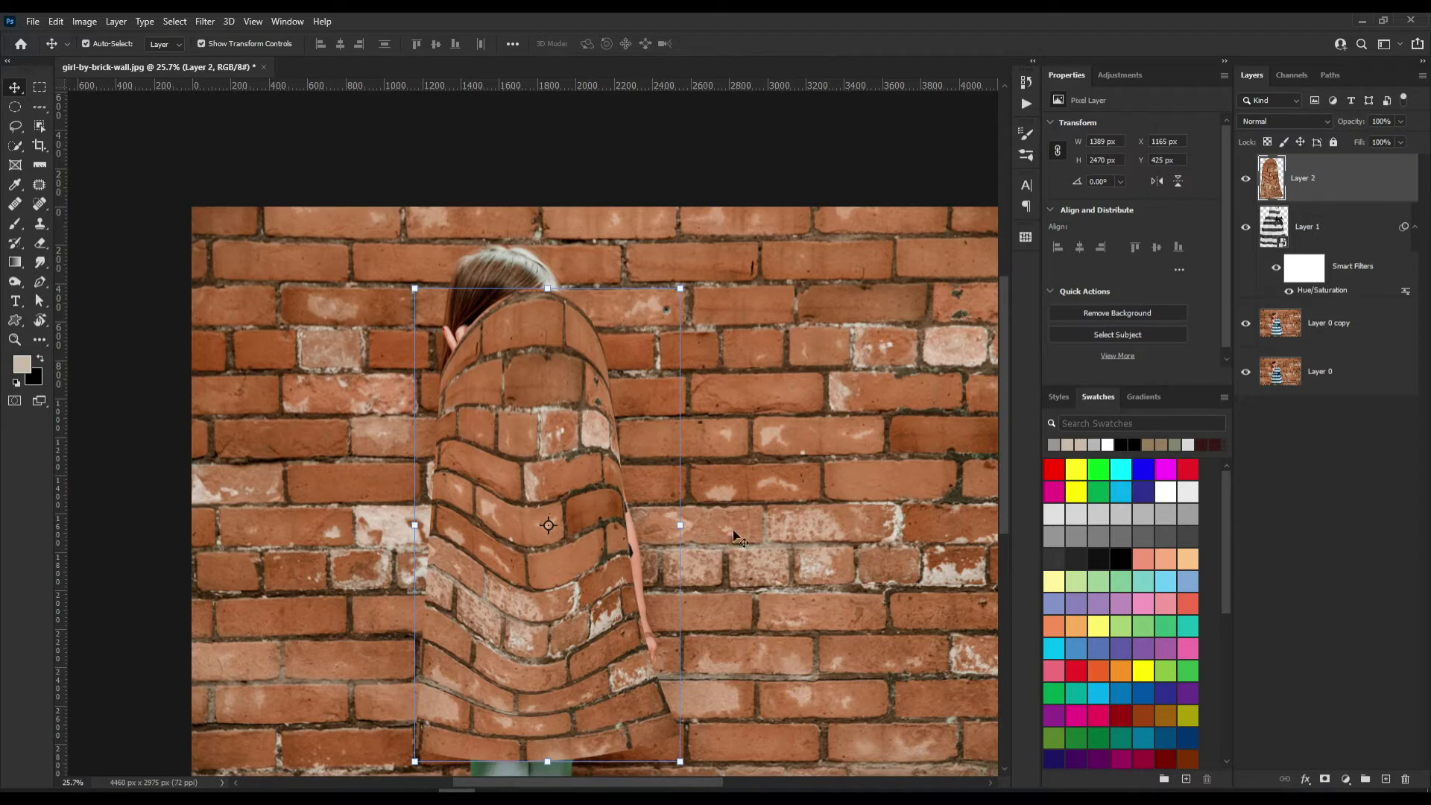
{"action": "left_click", "coordinate": [1277, 120]}
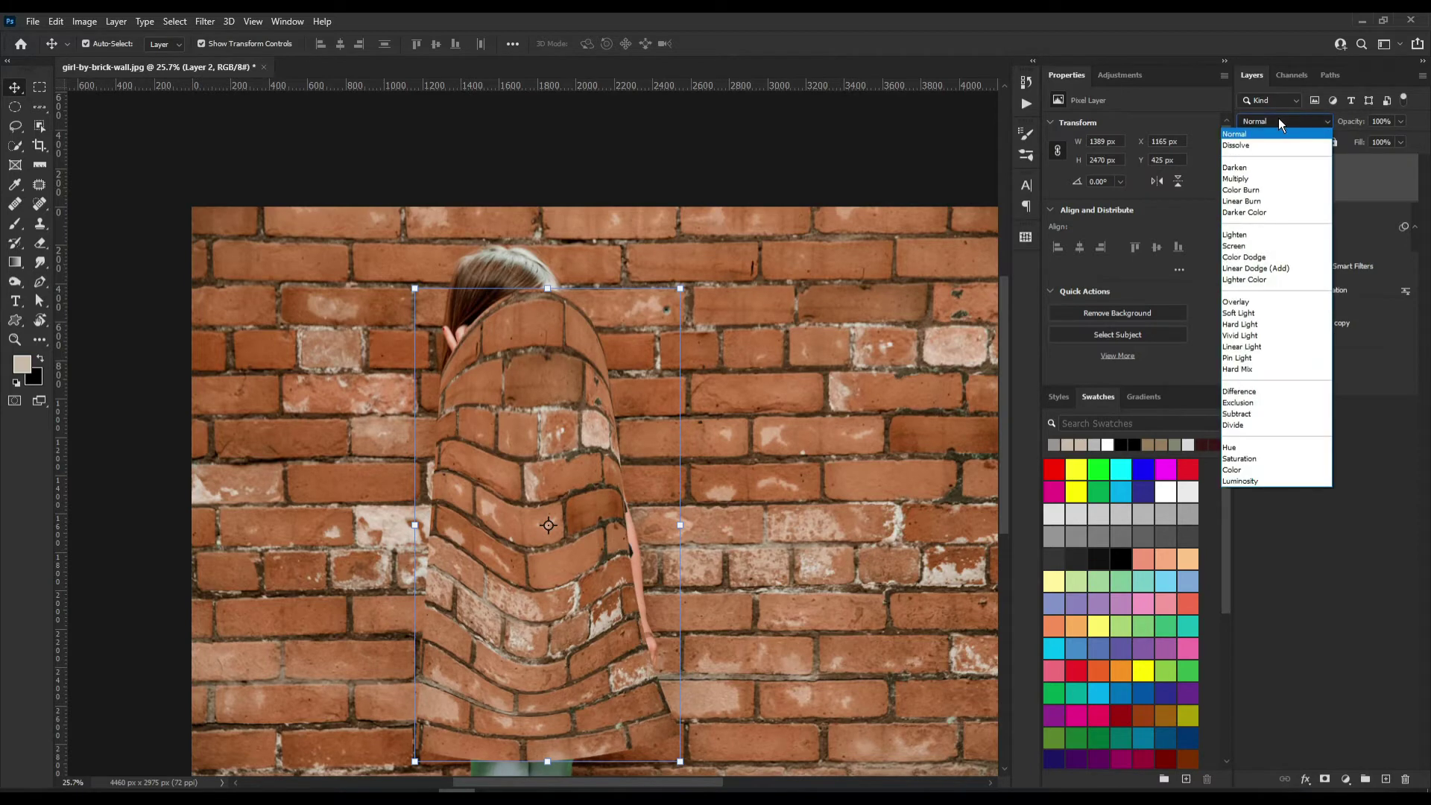
{"action": "left_click", "coordinate": [1246, 181]}
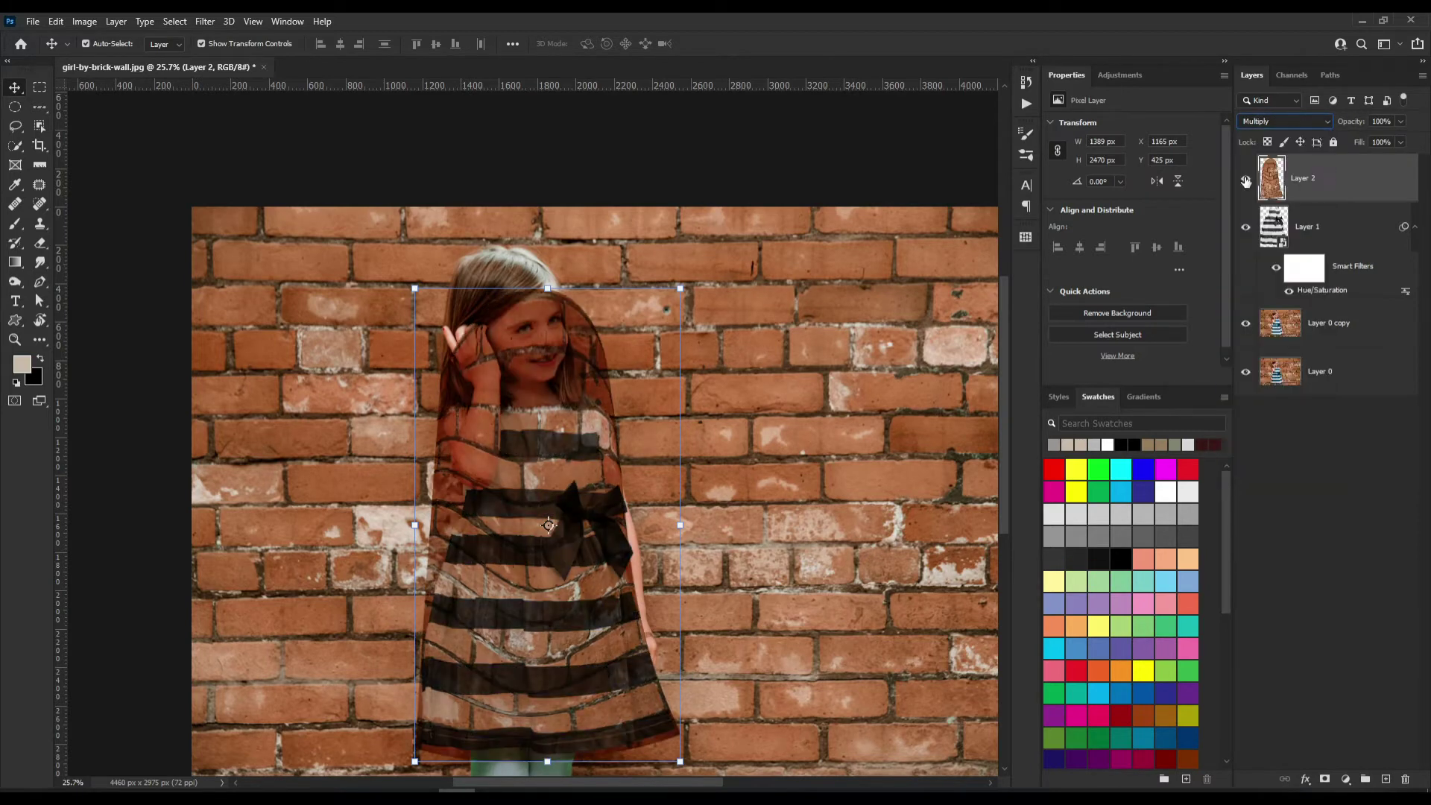
{"action": "left_click", "coordinate": [1272, 200], "text": "alt"}
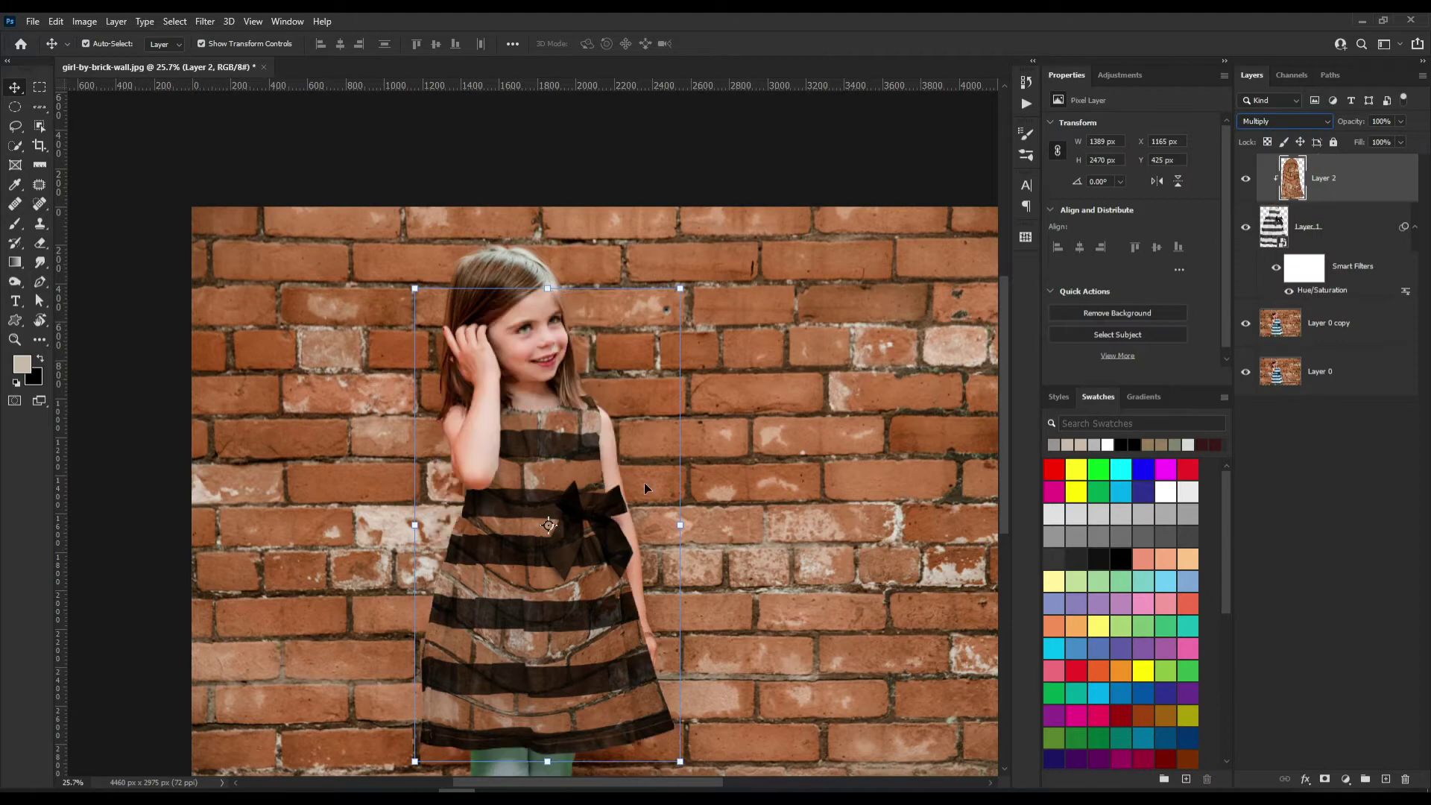
{"action": "left_click", "coordinate": [1288, 240]}
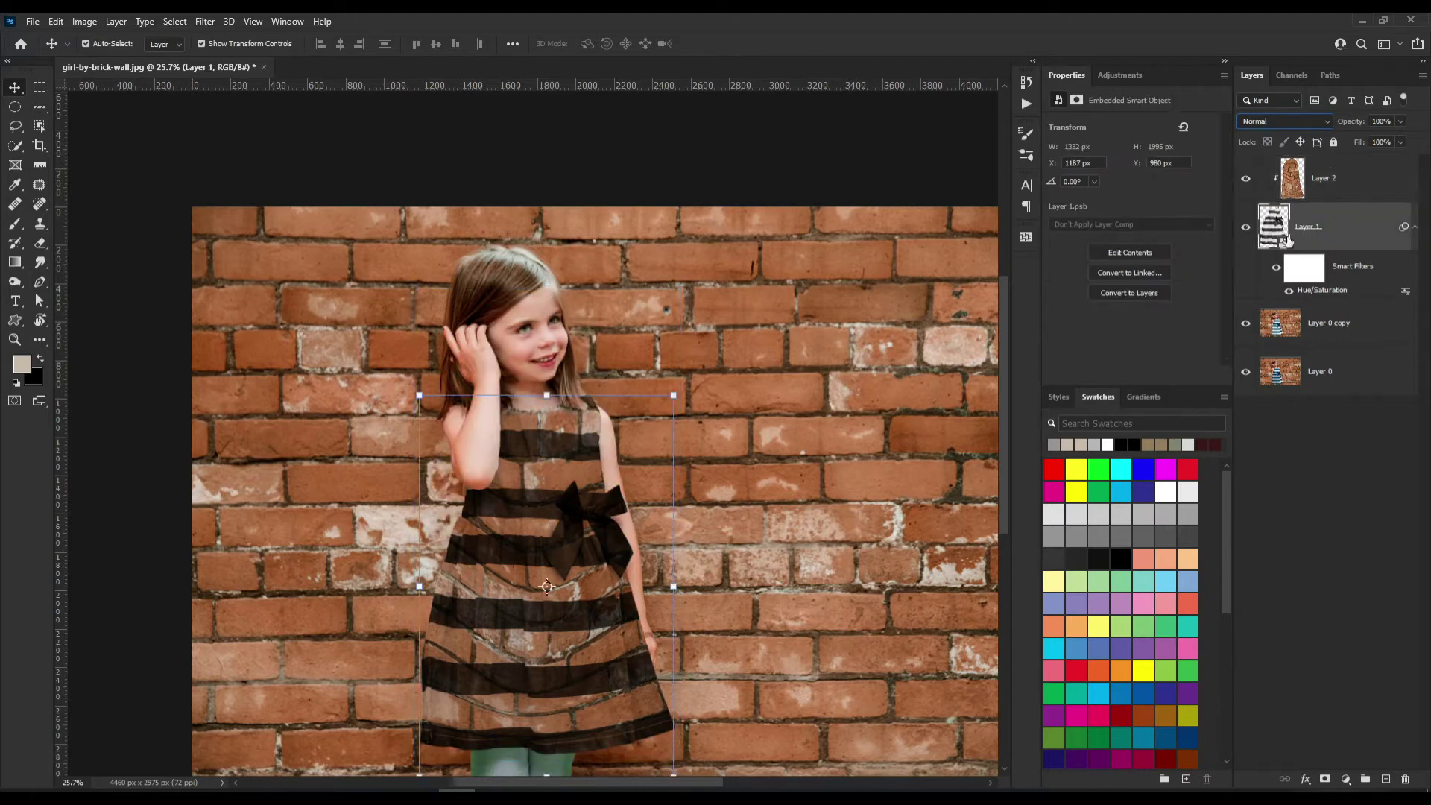
Change the dress's Hue/Saturation filter to Hue +37, Saturation +32, Lightness -38.
{"action": "double_click", "coordinate": [1322, 290]}
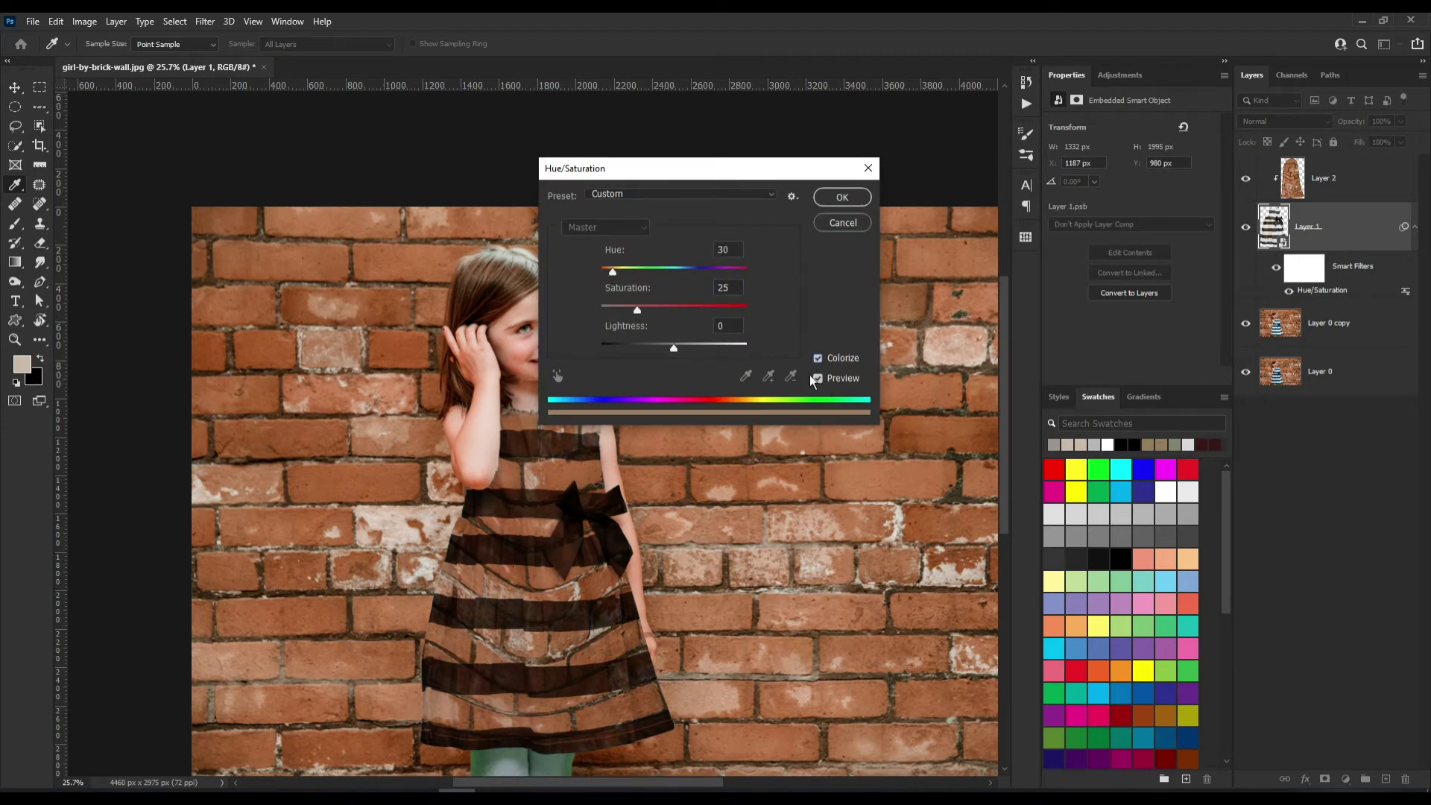
{"action": "mouse_move", "coordinate": [663, 271]}
{"action": "left_mouse_down"}
{"action": "mouse_move", "coordinate": [720, 270]}
{"action": "mouse_move", "coordinate": [588, 286]}
{"action": "mouse_move", "coordinate": [629, 304]}
{"action": "left_mouse_up"}
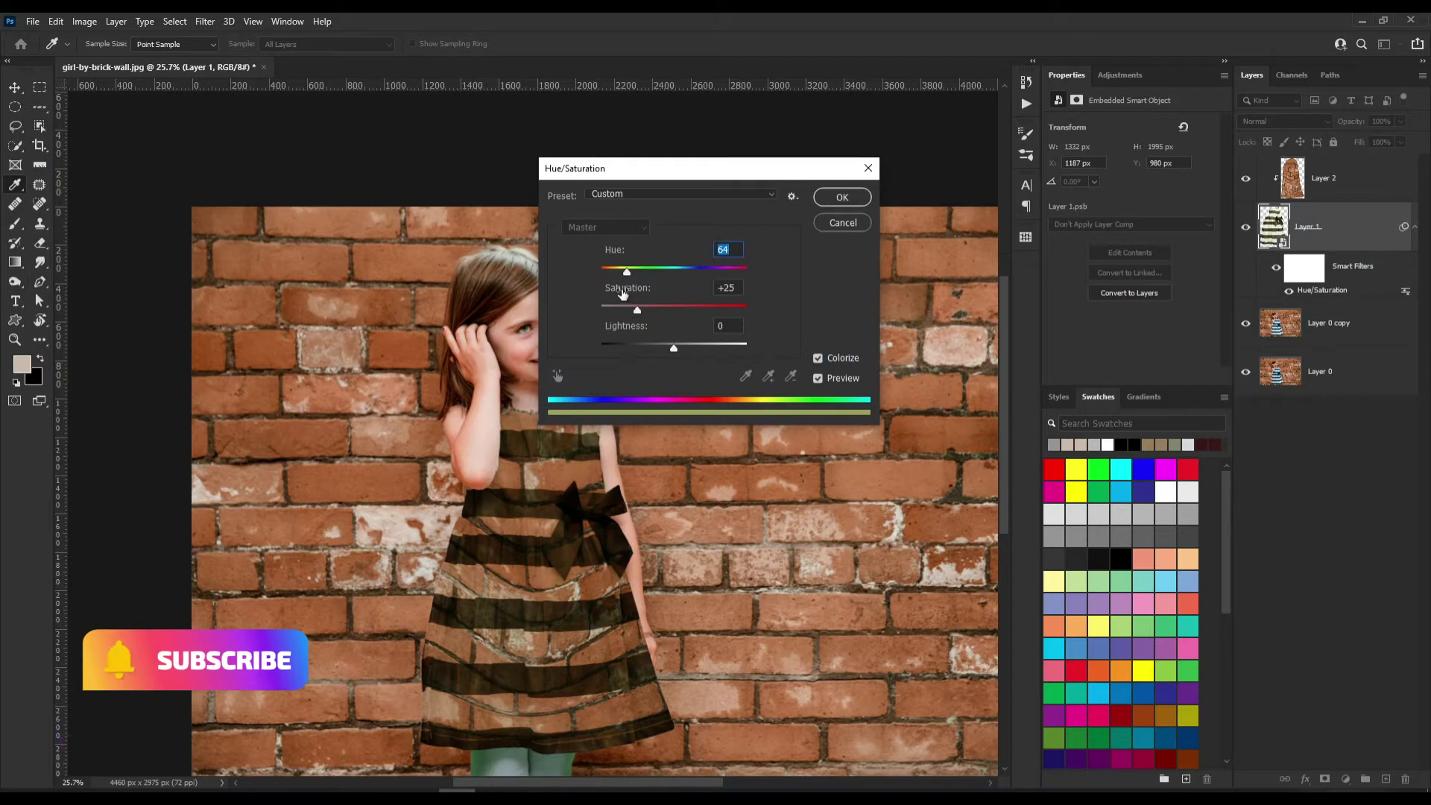
{"action": "left_click_drag", "start_coordinate": [633, 278], "coordinate": [624, 278]}
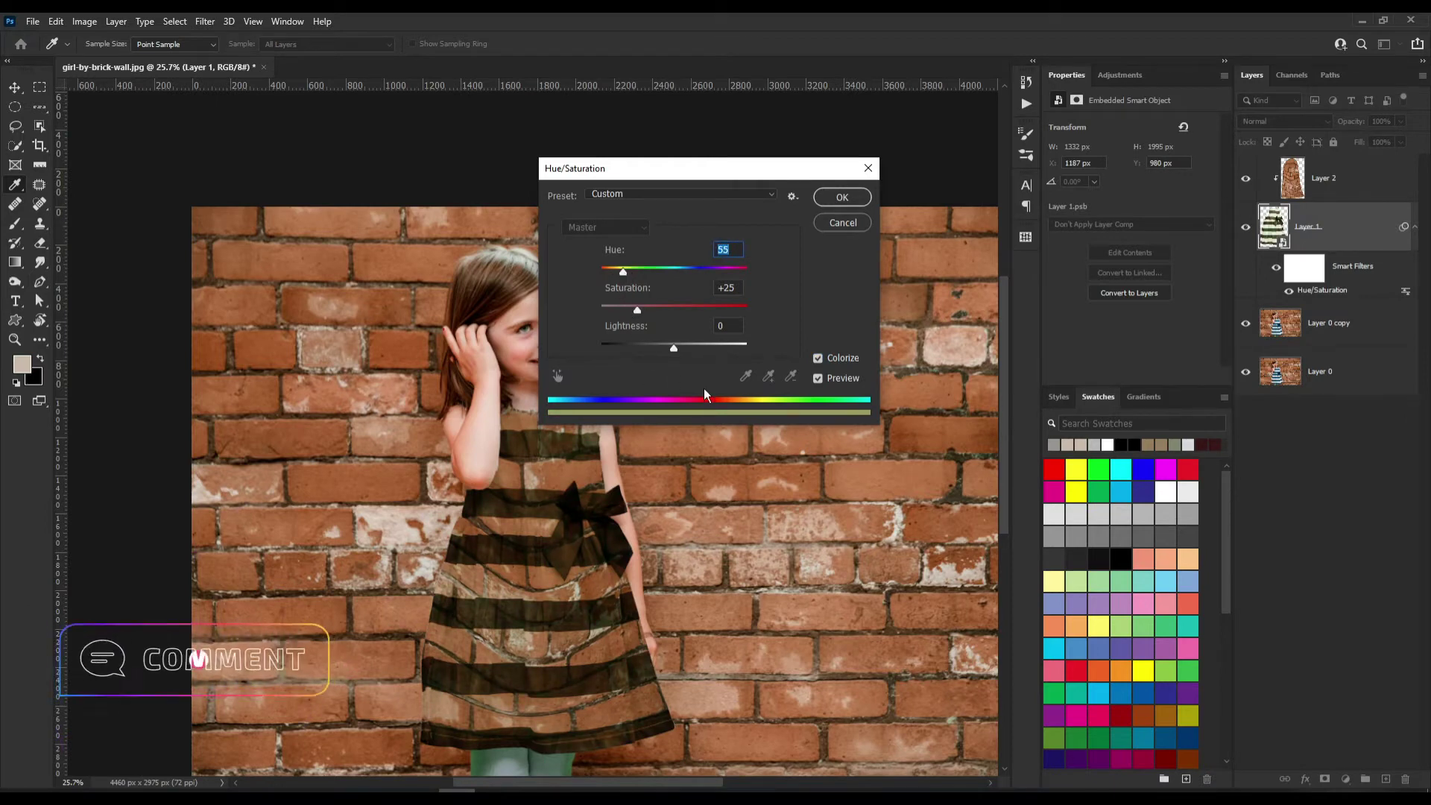
{"action": "mouse_move", "coordinate": [676, 353]}
{"action": "left_mouse_down"}
{"action": "mouse_move", "coordinate": [655, 353]}
{"action": "mouse_move", "coordinate": [647, 310]}
{"action": "mouse_move", "coordinate": [645, 357]}
{"action": "left_mouse_up"}
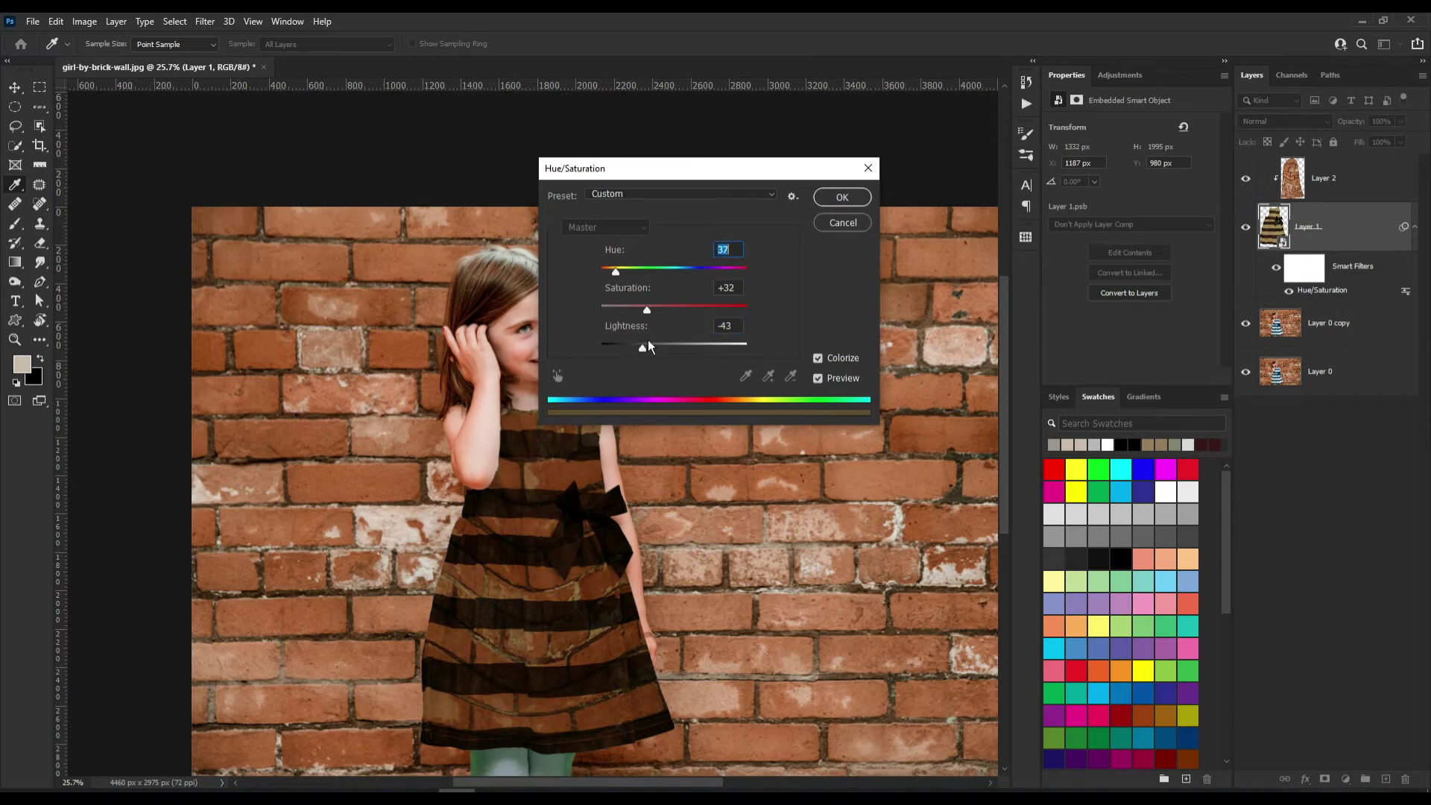
{"action": "left_click_drag", "start_coordinate": [642, 353], "coordinate": [648, 359]}
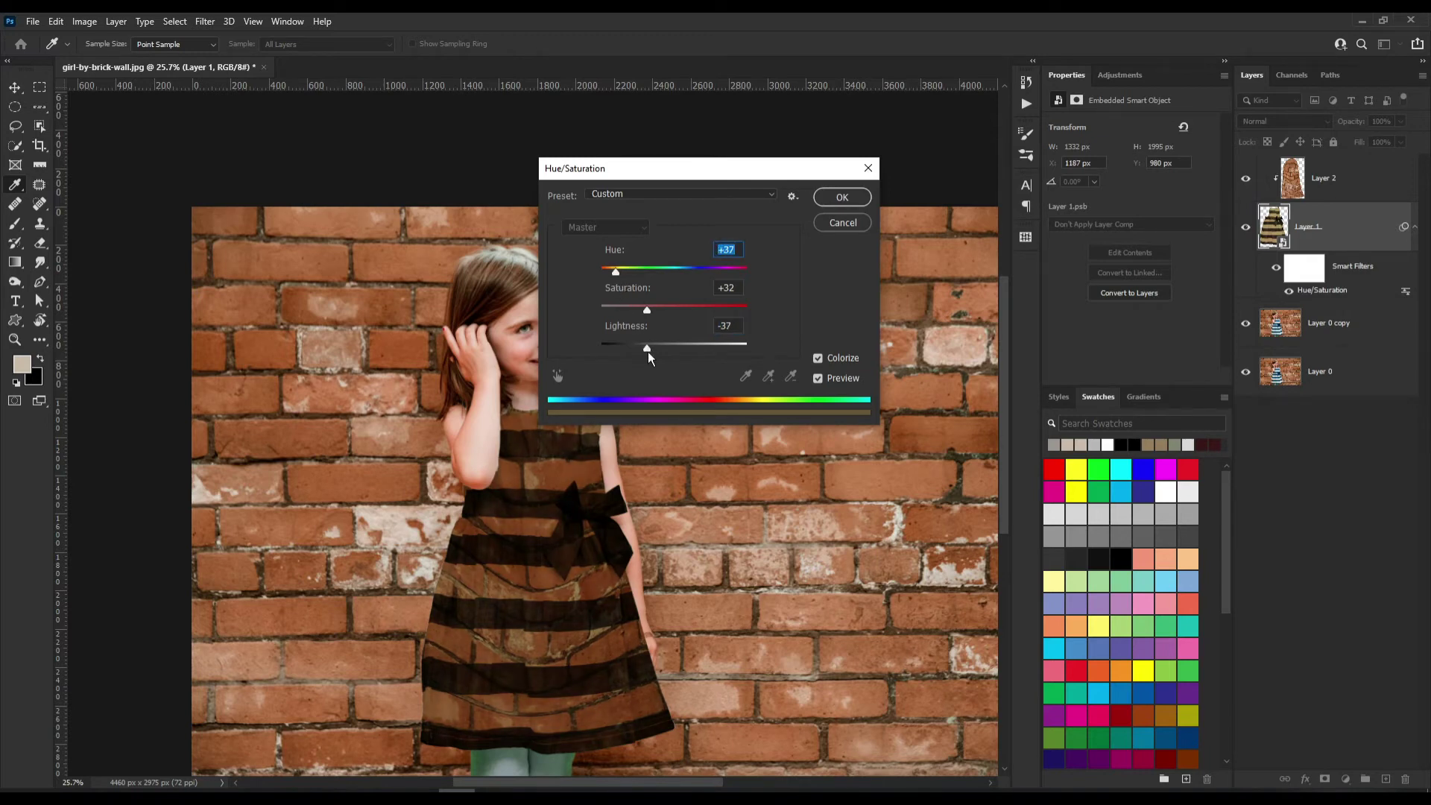
{"action": "left_click", "coordinate": [841, 197]}
{"action": "key", "text": "v"}
{"action": "left_click", "coordinate": [751, 360]}
{"action": "key", "text": "ctrl+0"}
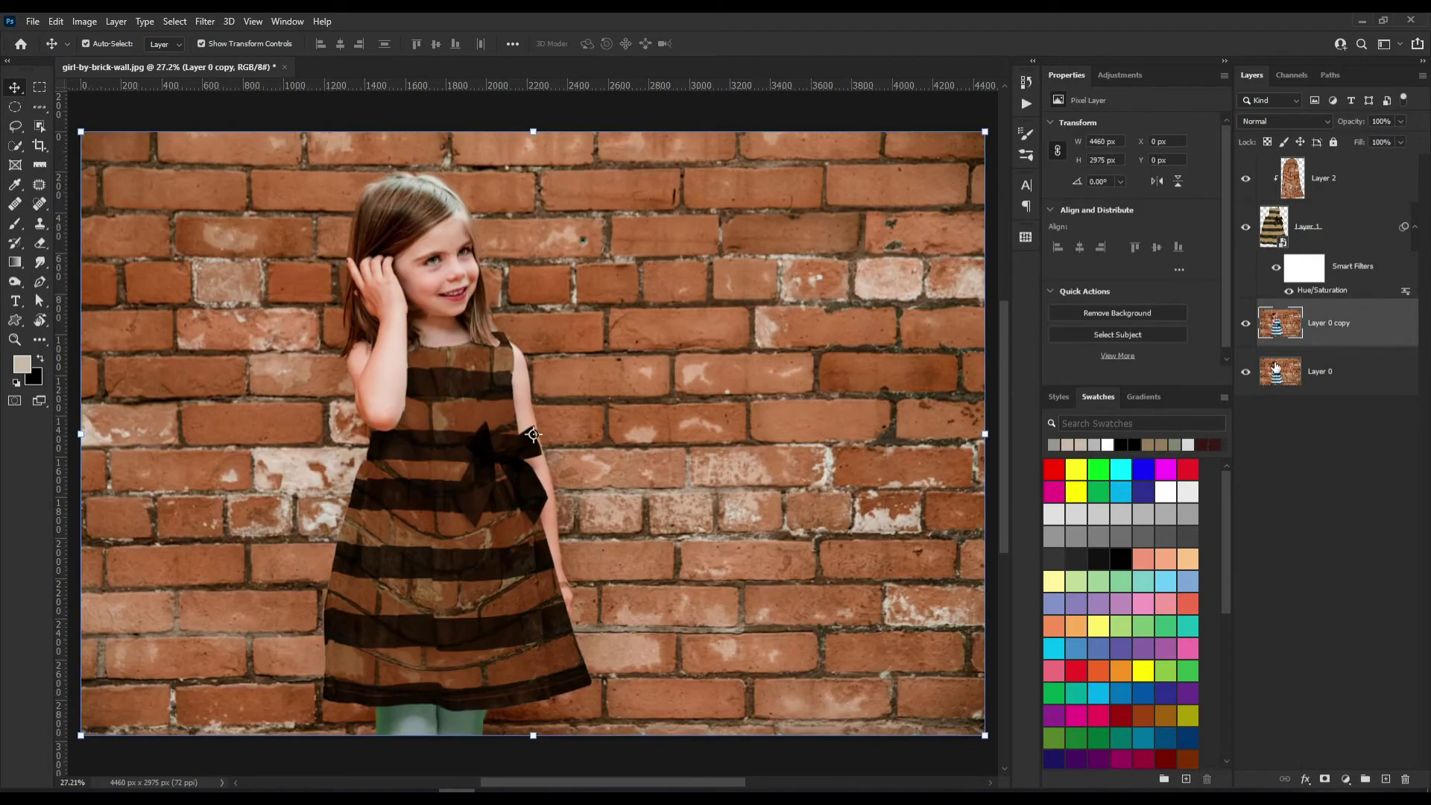
{"action": "left_click", "coordinate": [1246, 375], "text": "alt"}
{"action": "left_click", "coordinate": [1245, 373], "text": "alt"}
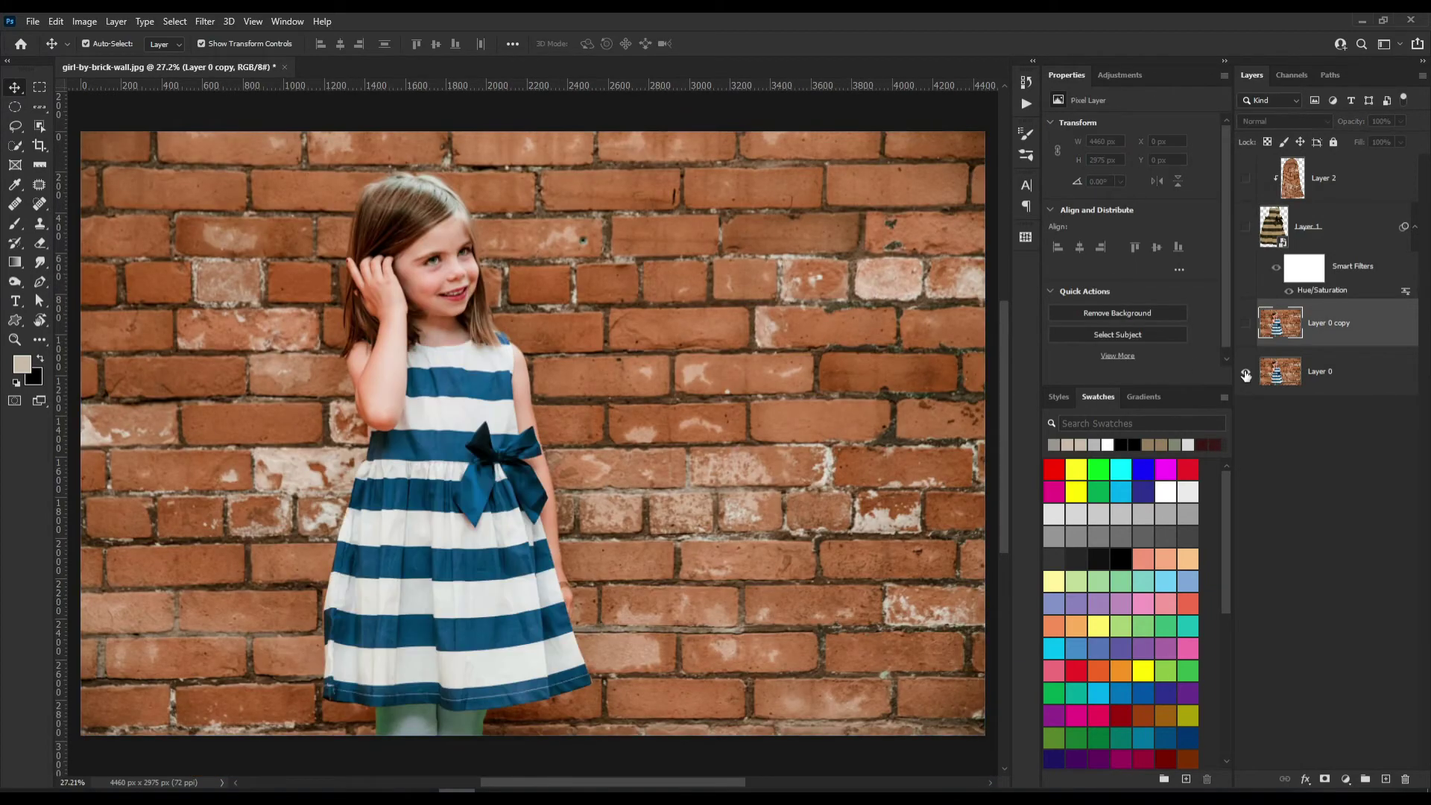
{"action": "left_click", "coordinate": [1245, 373], "text": "alt"}
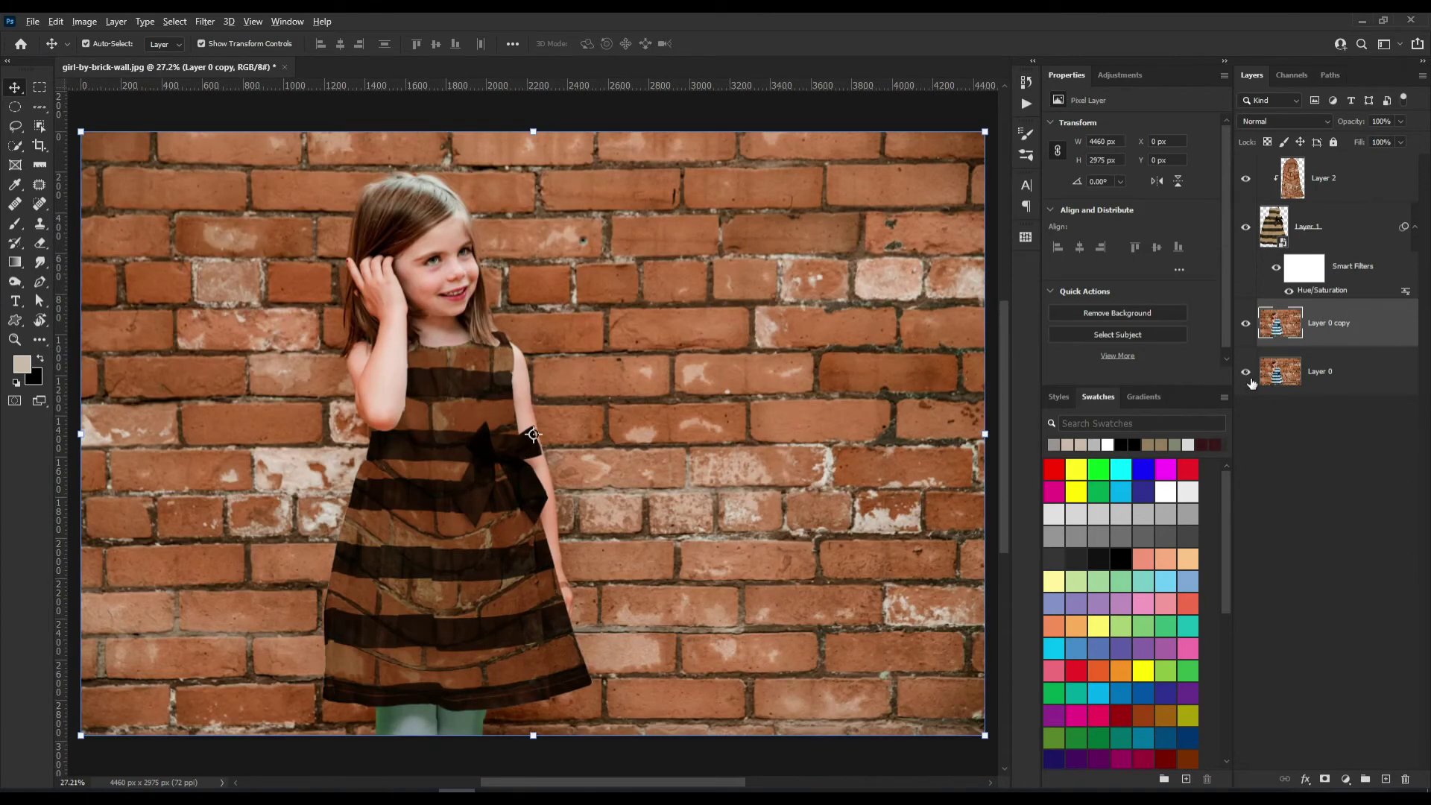
{"action": "left_click", "coordinate": [1245, 373], "text": "alt"}
{"action": "left_click", "coordinate": [1246, 373], "text": "alt"}
{"action": "left_click", "coordinate": [1246, 373], "text": "alt"}
Warp Layer 2's brick rows into curves following the dress's top, middle and hem.
{"action": "left_click", "coordinate": [1297, 185]}
{"action": "key", "text": "ctrl+t"}
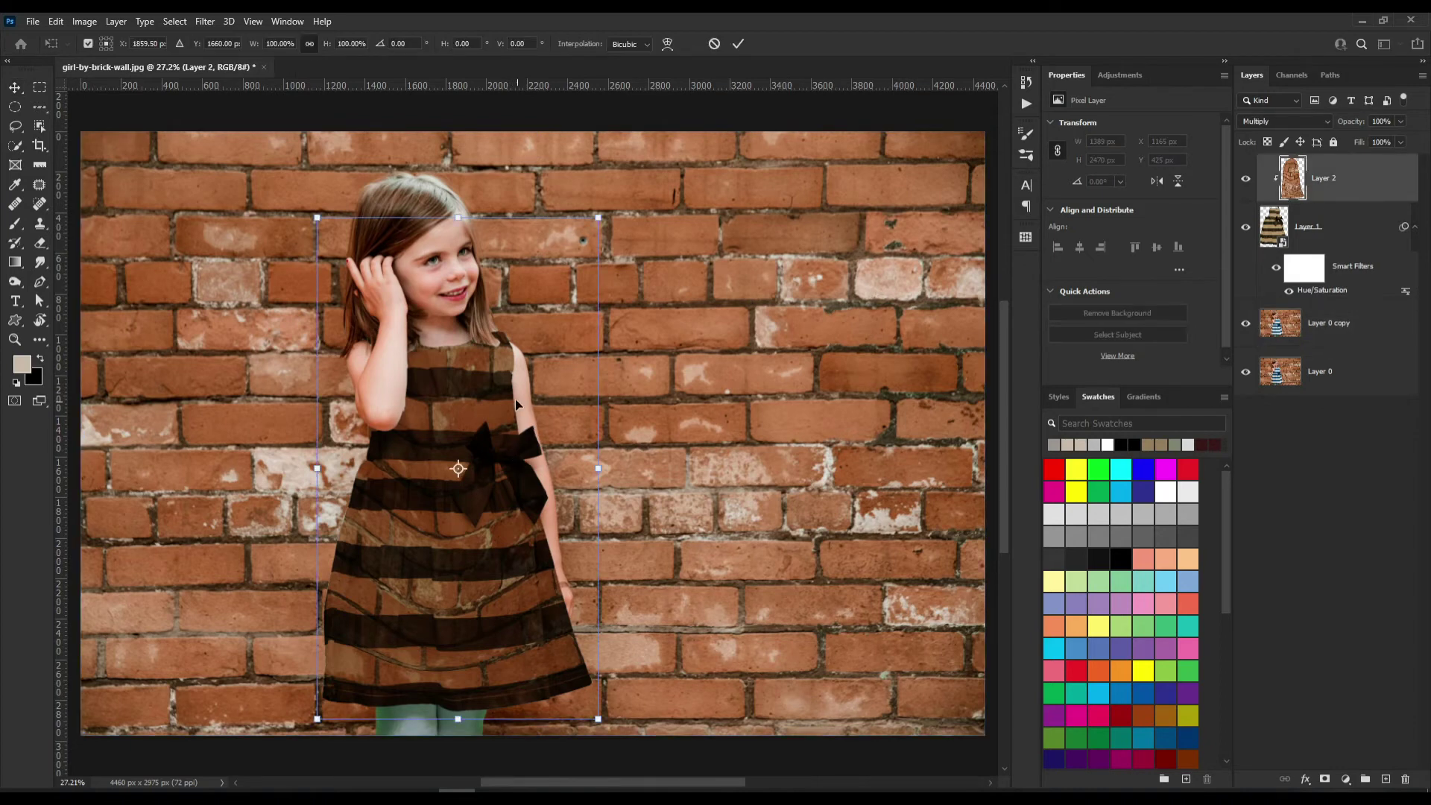
{"action": "right_click", "coordinate": [516, 400]}
{"action": "left_click", "coordinate": [419, 501]}
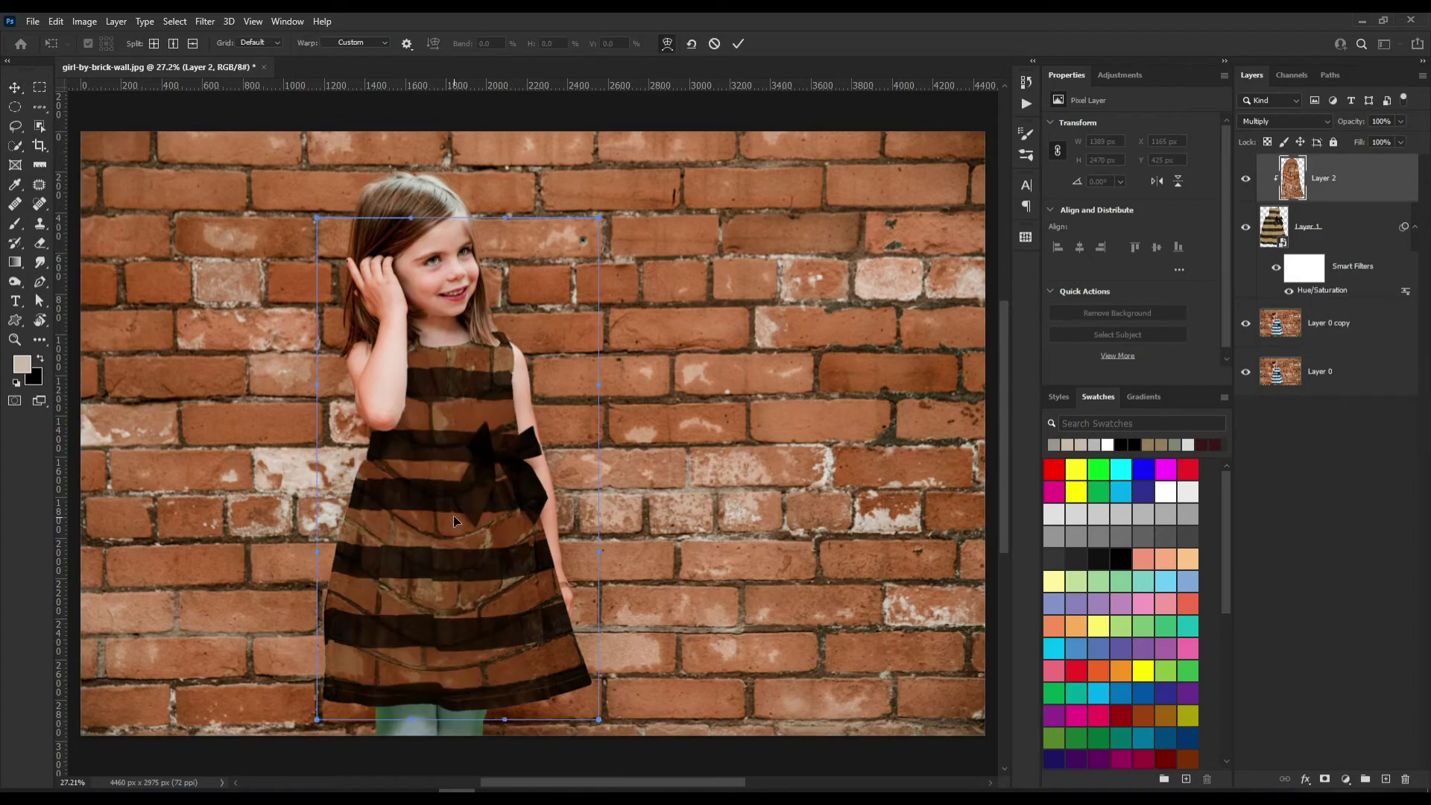
{"action": "left_click_drag", "start_coordinate": [454, 555], "coordinate": [444, 494]}
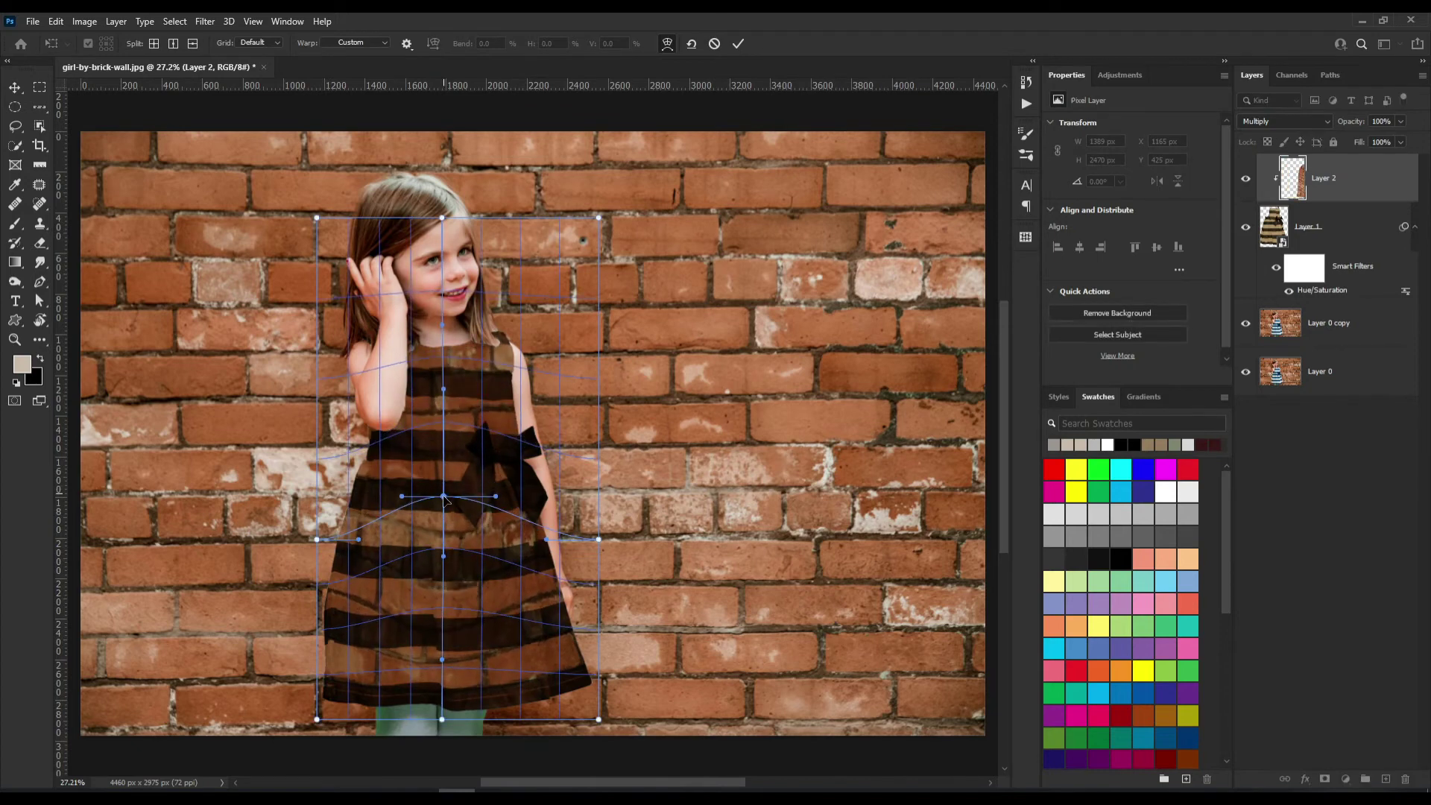
{"action": "left_click_drag", "start_coordinate": [441, 559], "coordinate": [446, 547]}
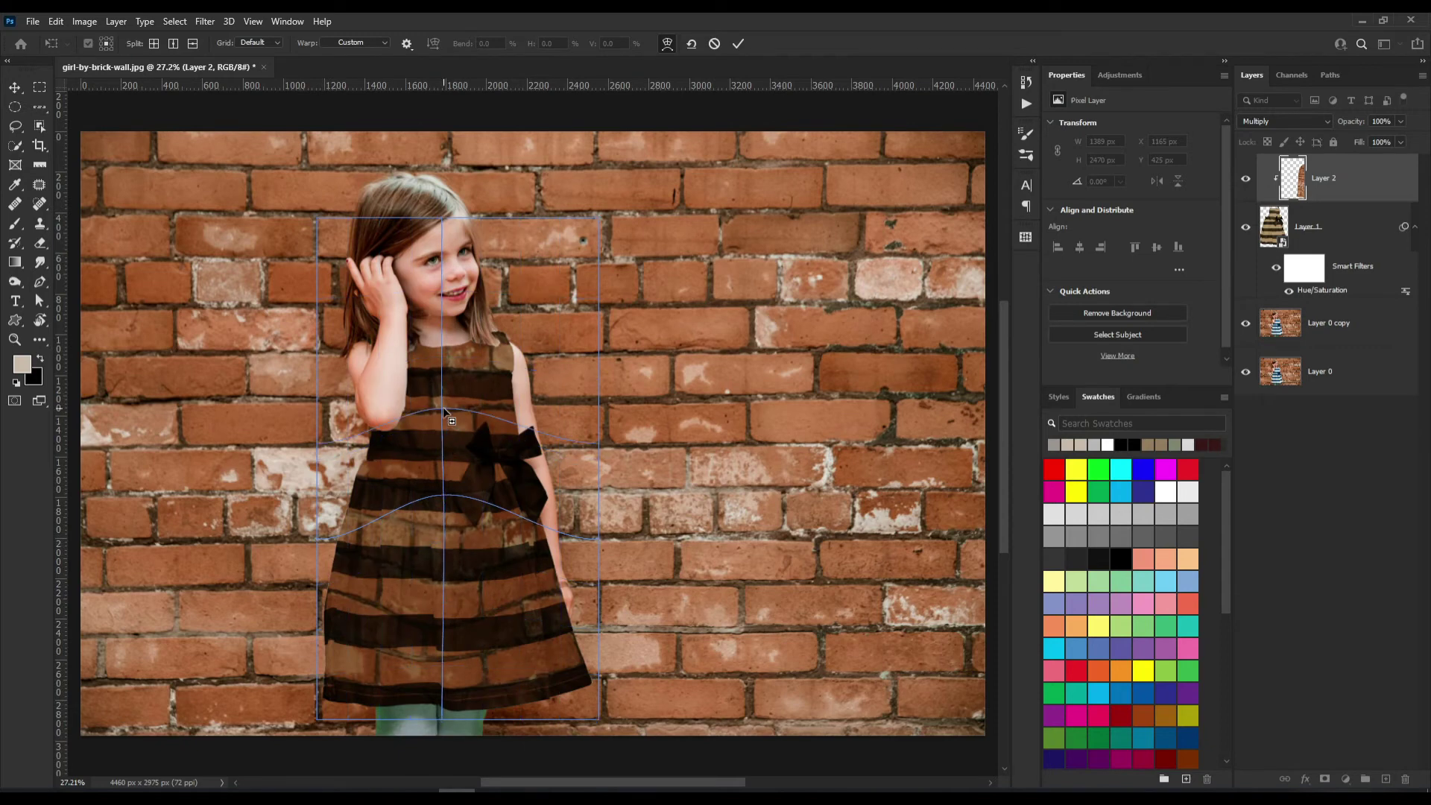
{"action": "left_click_drag", "start_coordinate": [444, 411], "coordinate": [440, 393]}
{"action": "left_click_drag", "start_coordinate": [446, 673], "coordinate": [447, 650]}
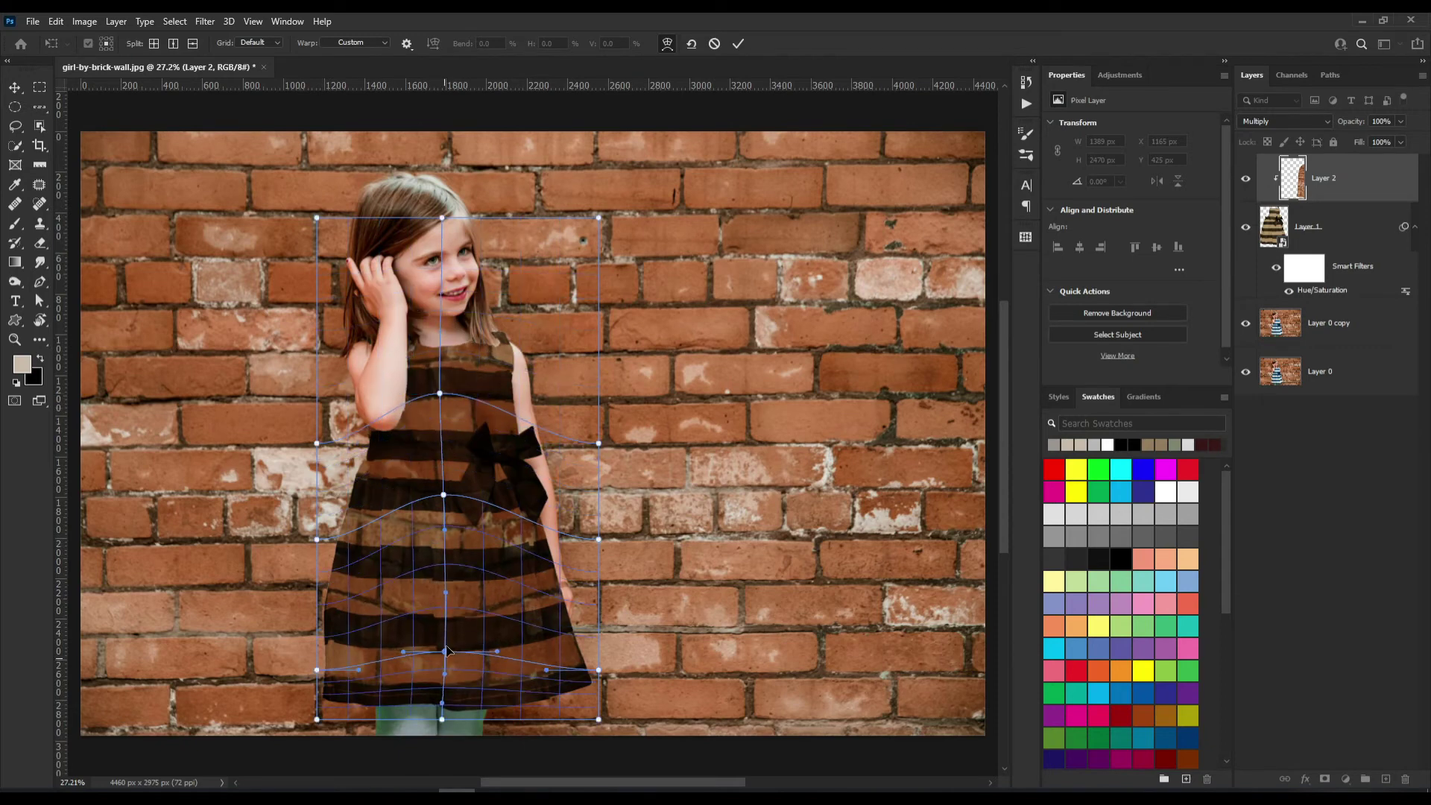
{"action": "key", "text": "Return"}
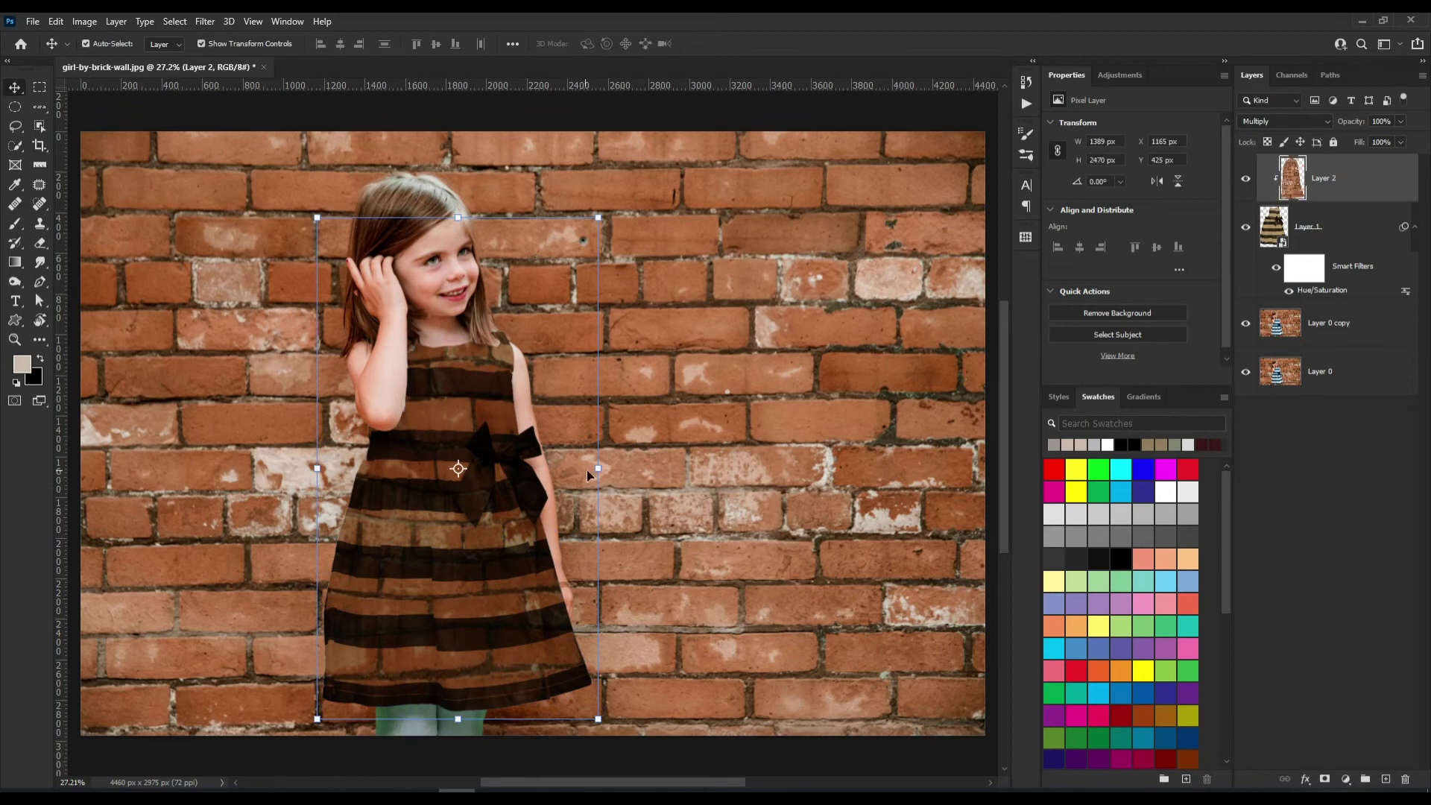
{"action": "left_click", "coordinate": [686, 419]}
Add a Levels adjustment above Layer 2 with input levels 15, 1.00, 214.
{"action": "left_click", "coordinate": [1245, 371], "text": "alt"}
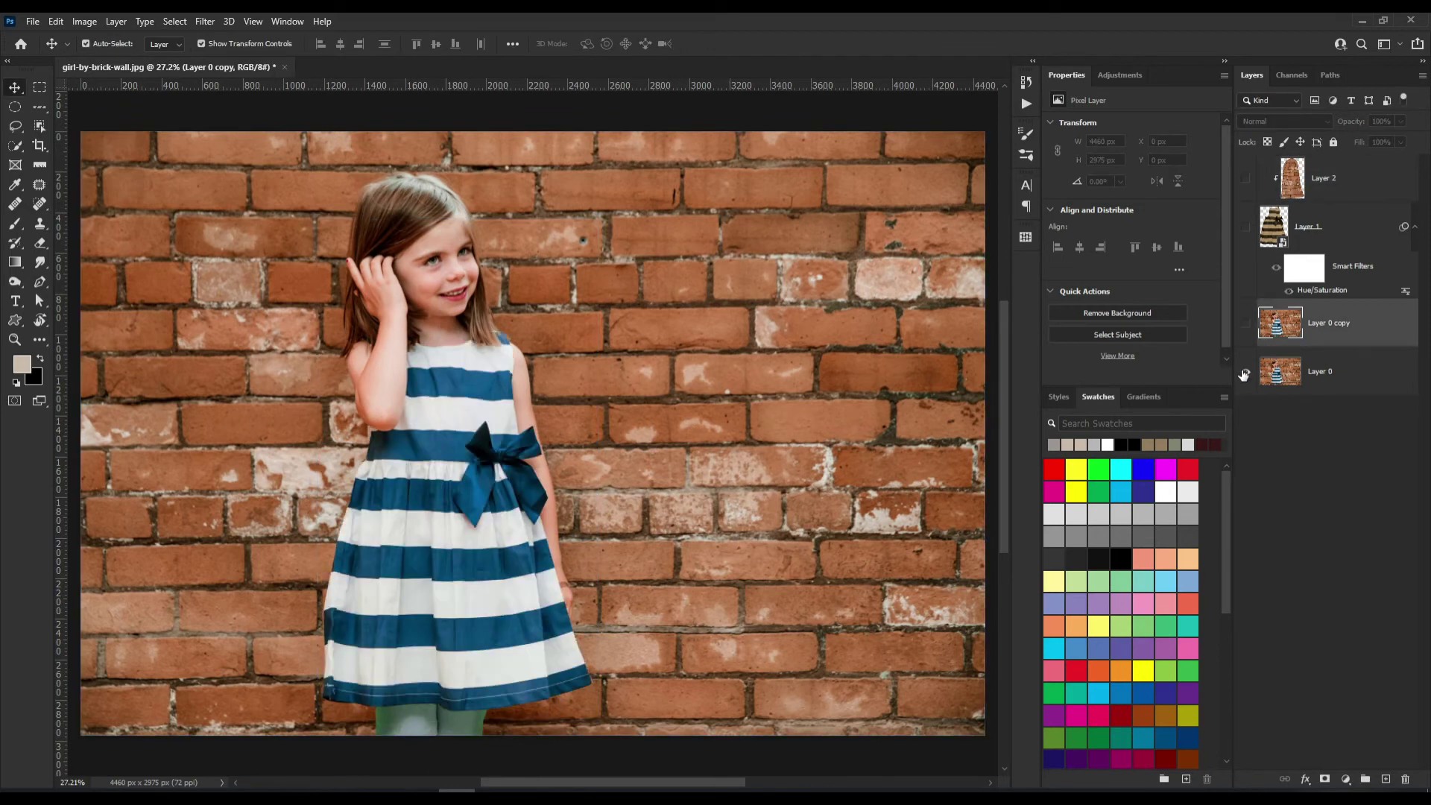
{"action": "left_click", "coordinate": [1245, 371], "text": "alt"}
{"action": "left_click", "coordinate": [1245, 371], "text": "alt"}
{"action": "left_click", "coordinate": [1375, 199]}
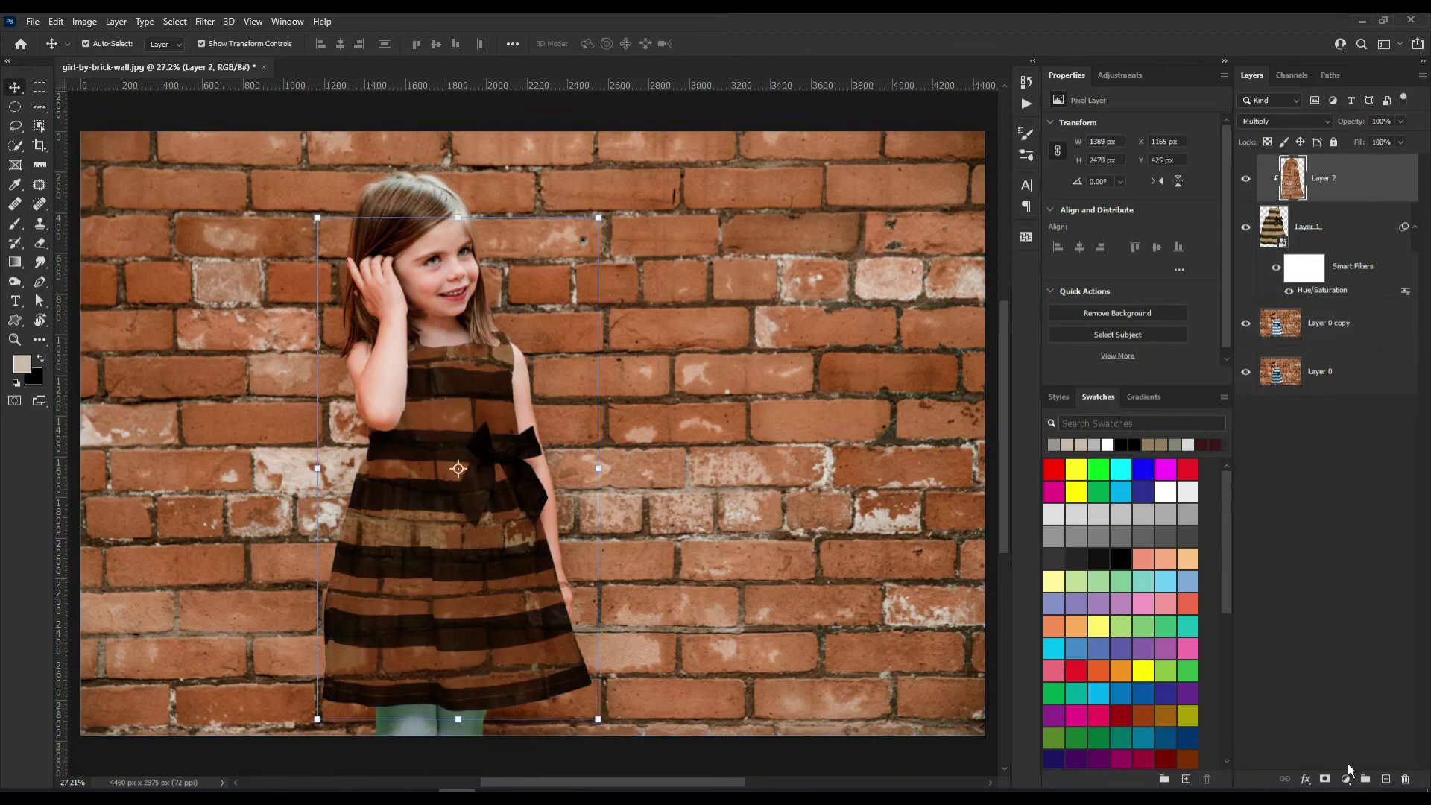
{"action": "left_click", "coordinate": [1345, 778]}
{"action": "left_click", "coordinate": [1276, 592]}
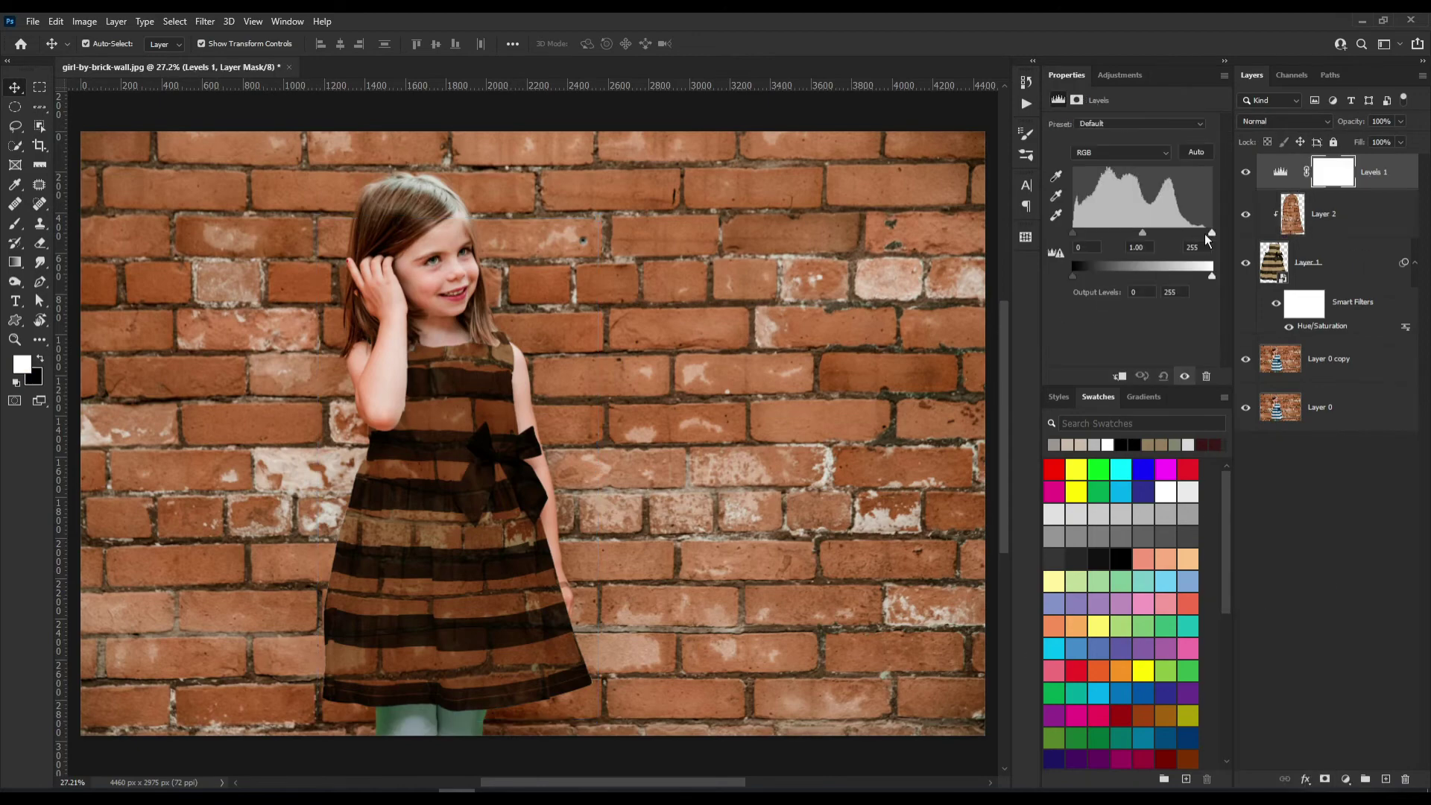
{"action": "left_click_drag", "start_coordinate": [1208, 233], "coordinate": [1076, 232]}
{"action": "left_click", "coordinate": [790, 441]}
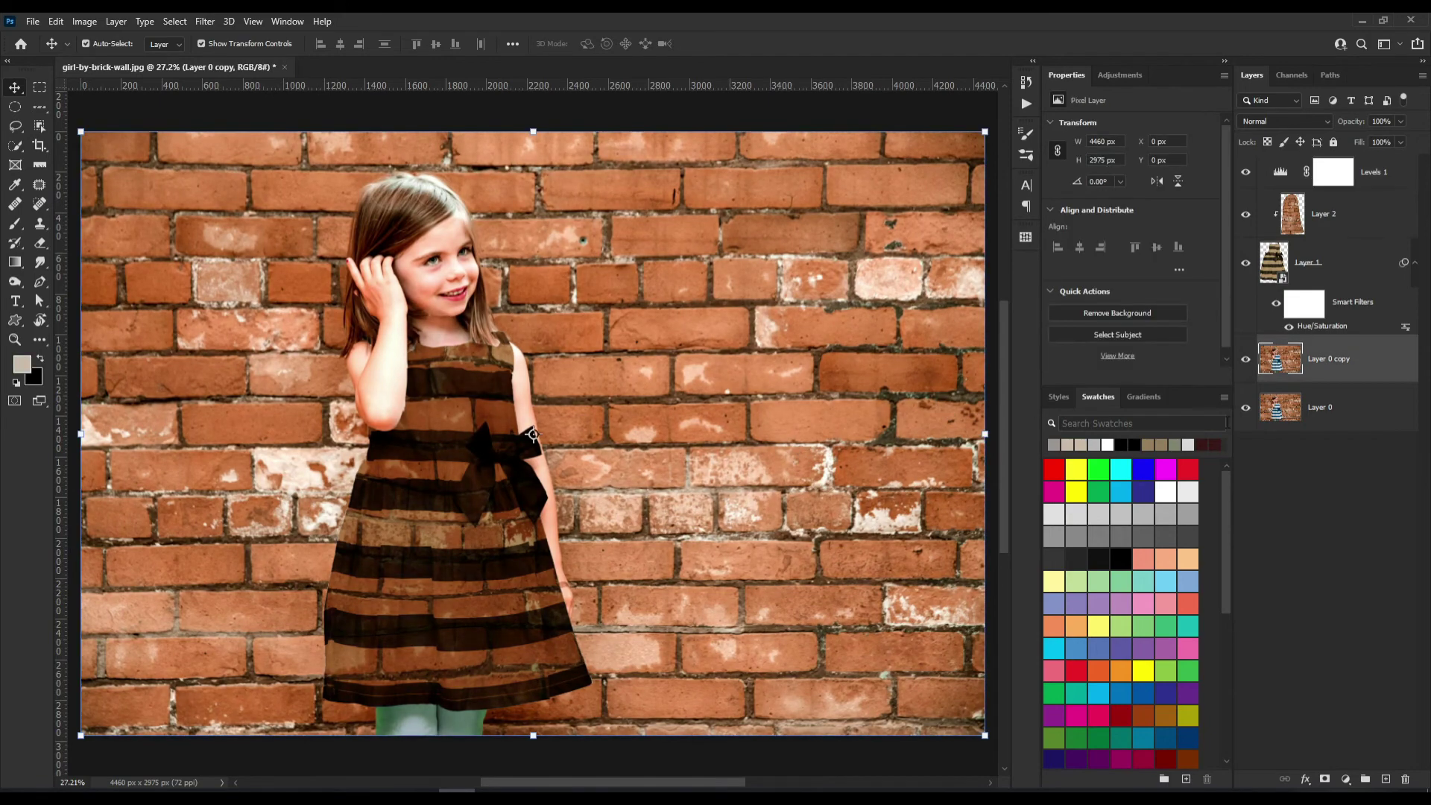
{"action": "left_click", "coordinate": [1245, 360], "text": "alt"}
{"action": "left_click", "coordinate": [1245, 360], "text": "alt"}
{"action": "left_click", "coordinate": [1246, 360], "text": "alt"}
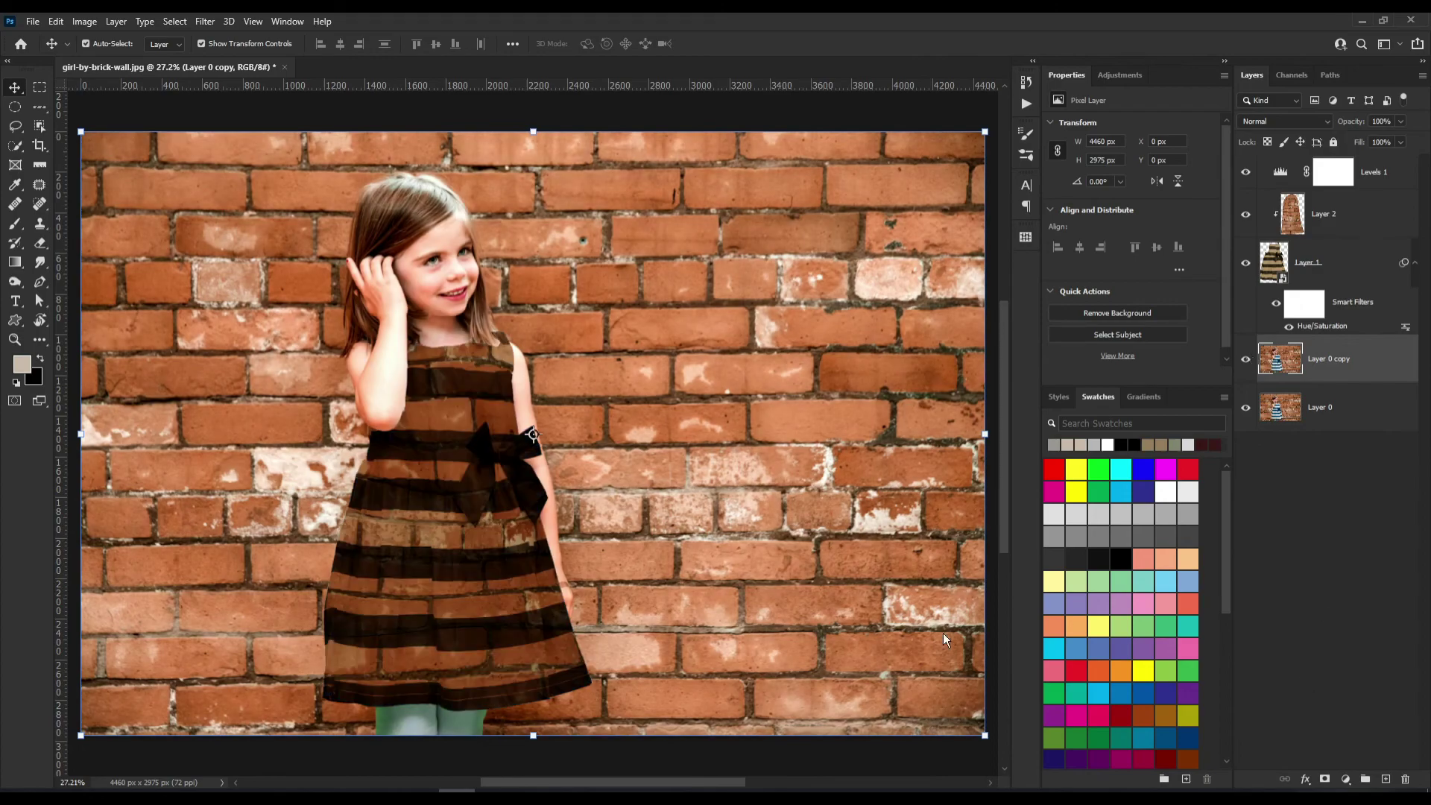